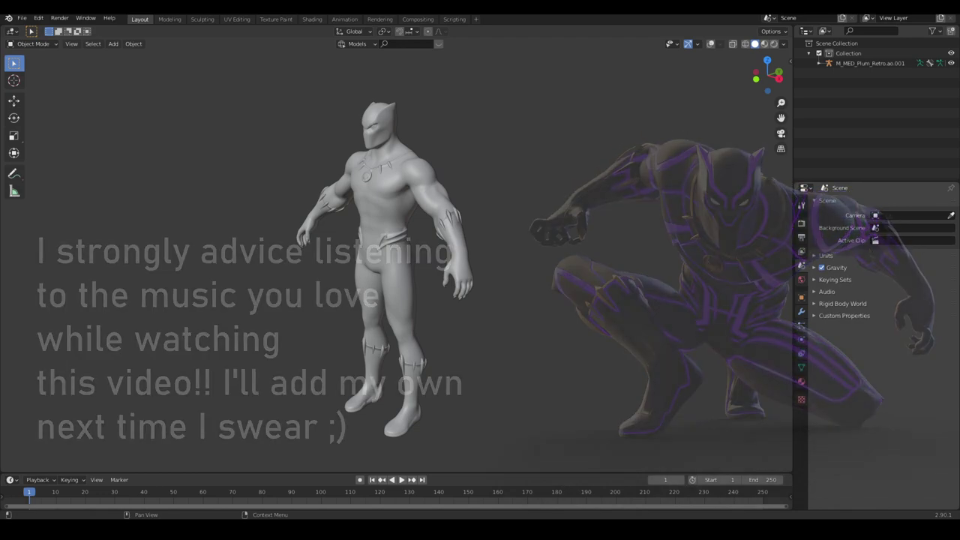
- Append the FN SHADER node group from 1A My Fortnite FN Shader.blend in the Projects folder
{"action": "middle_click_drag", "start_coordinate": [492, 285], "coordinate": [579, 269]}
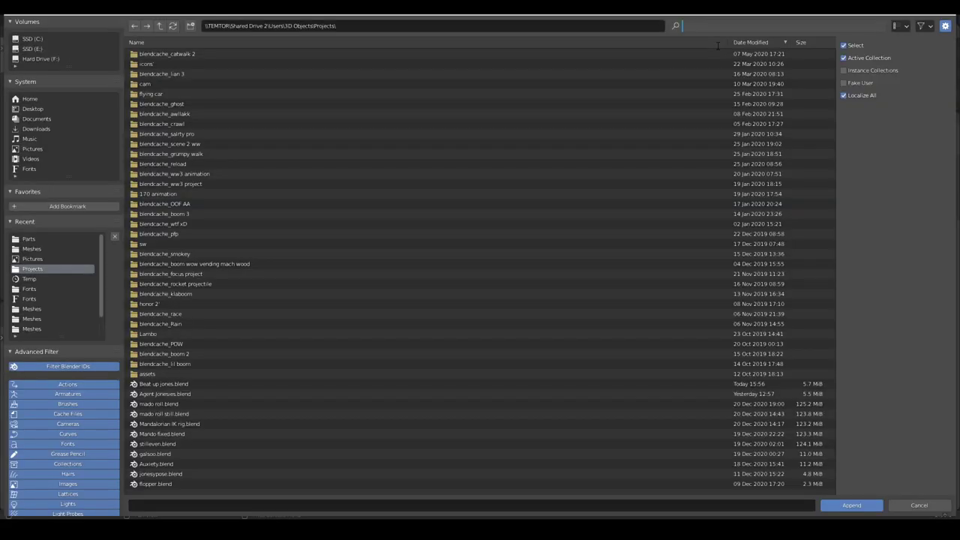
{"action": "type", "text": "1"}
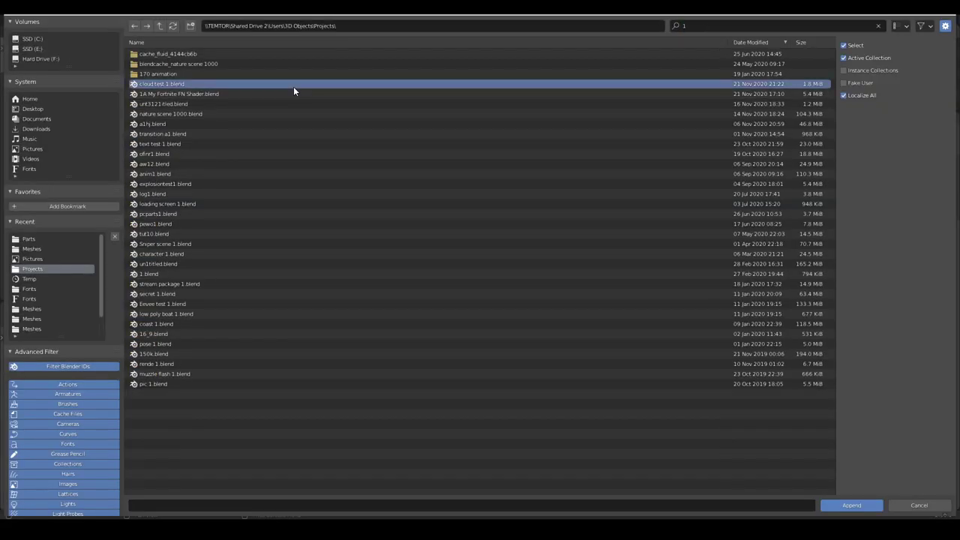
{"action": "double_click", "coordinate": [273, 93]}
{"action": "double_click", "coordinate": [193, 136]}
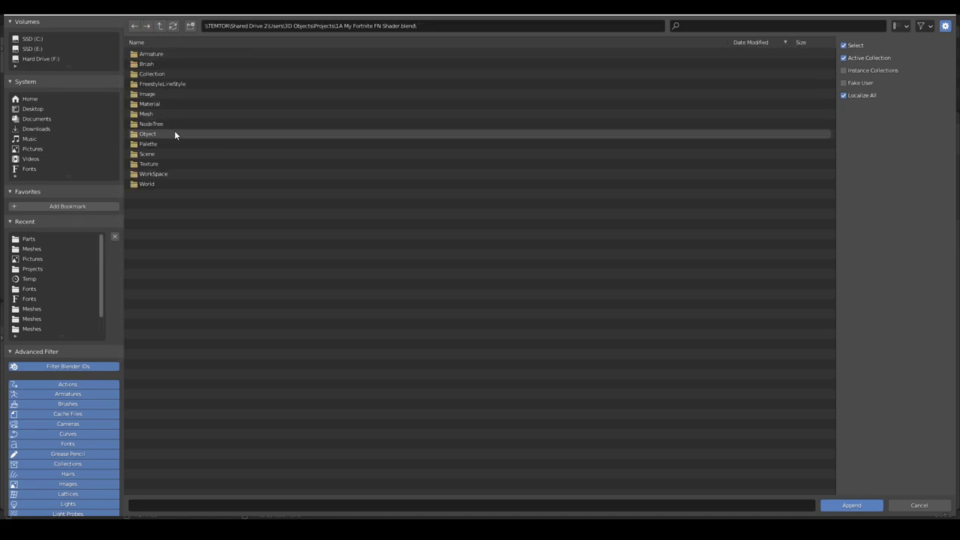
{"action": "double_click", "coordinate": [171, 125]}
{"action": "double_click", "coordinate": [166, 57]}
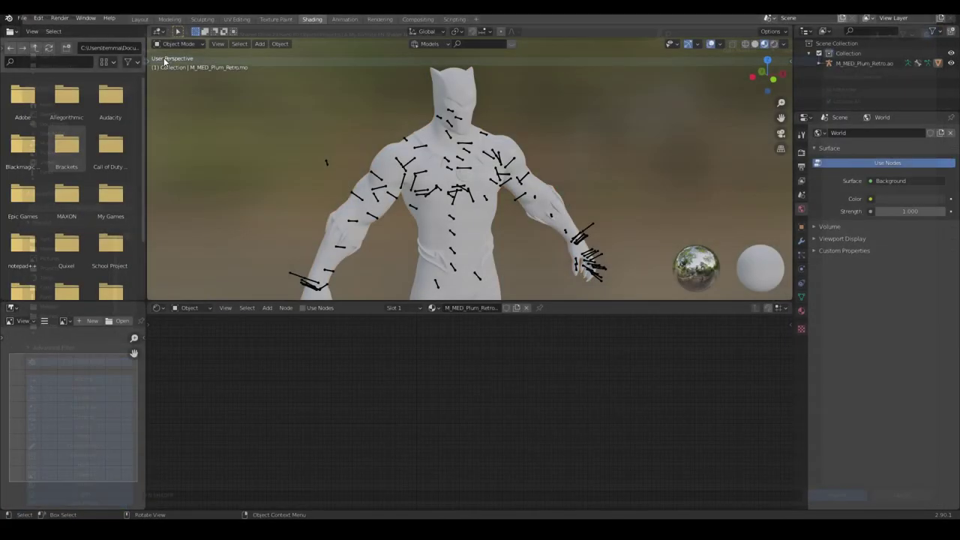
- Enable nodes on the M_MED_Plum_Retro_ACC material and replace its Principled BSDF with the FN SHADER group connected to Surface
{"action": "left_click", "coordinate": [315, 307]}
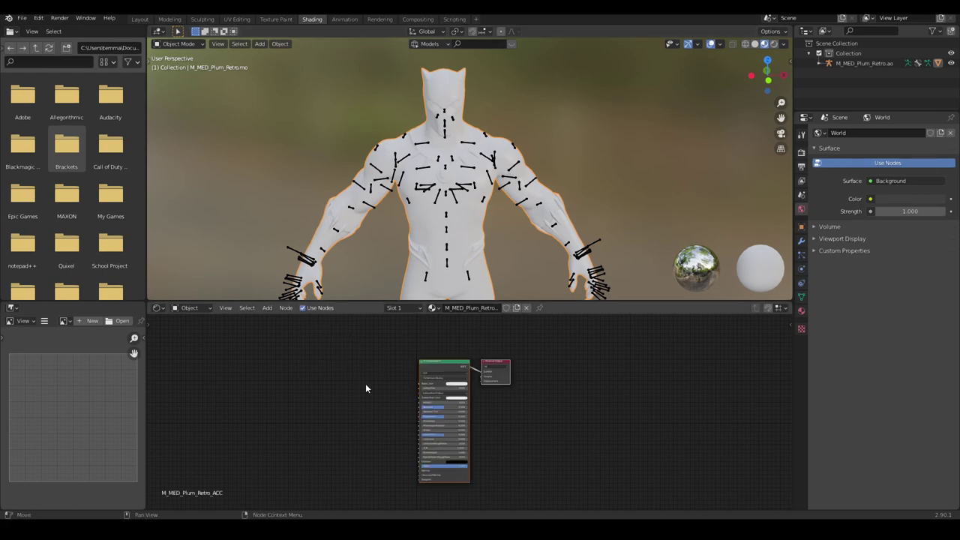
{"action": "key", "text": "x"}
{"action": "scroll", "coordinate": [434, 372], "scroll_direction": "up", "scroll_amount": 3}
{"action": "key", "text": "shift+a"}
{"action": "left_click", "coordinate": [450, 345]}
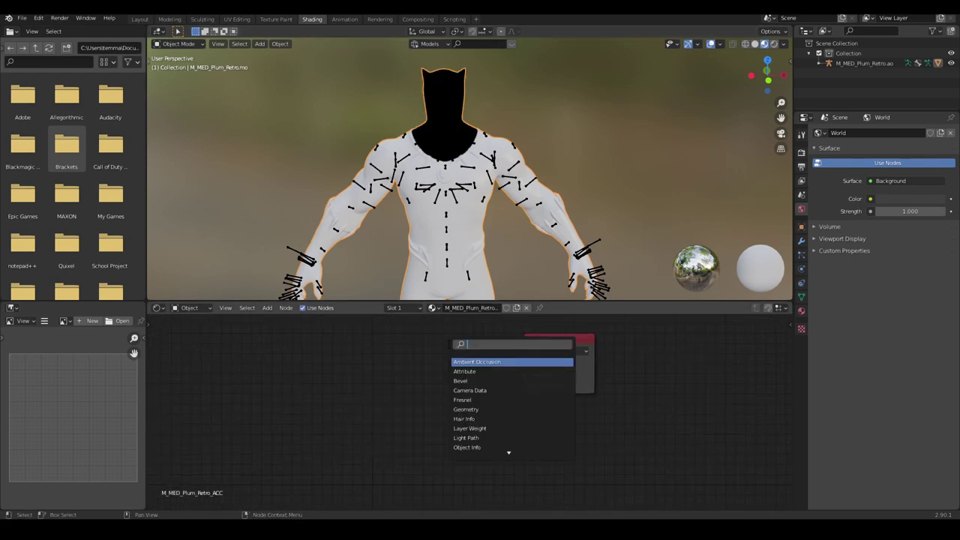
{"action": "left_click", "coordinate": [479, 362]}
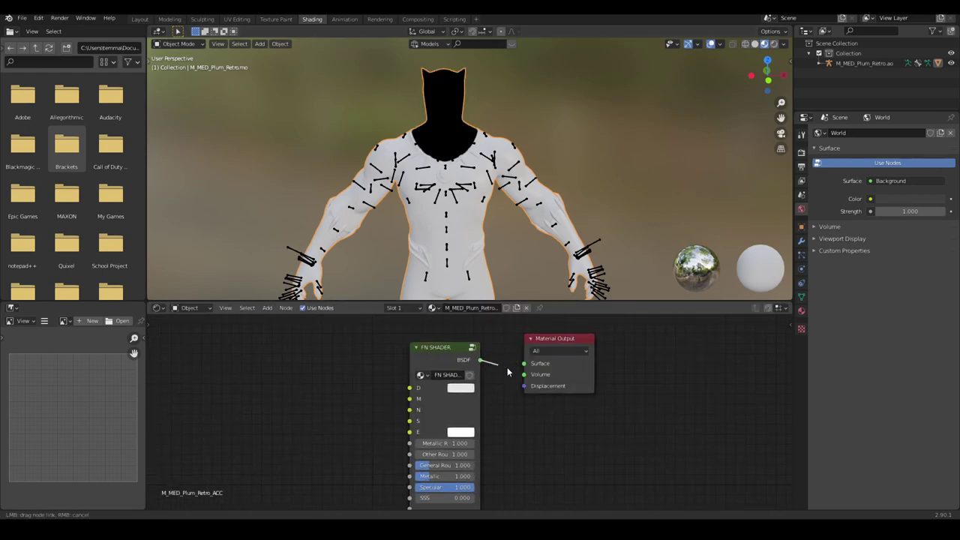
{"action": "left_click_drag", "start_coordinate": [526, 367], "coordinate": [525, 365]}
{"action": "scroll", "coordinate": [451, 345], "scroll_direction": "up", "scroll_amount": 4}
{"action": "middle_click_drag", "start_coordinate": [451, 345], "coordinate": [484, 379]}
{"action": "scroll", "coordinate": [411, 233], "scroll_direction": "up", "scroll_amount": 2}
{"action": "middle_click_drag", "start_coordinate": [412, 233], "coordinate": [439, 234]}
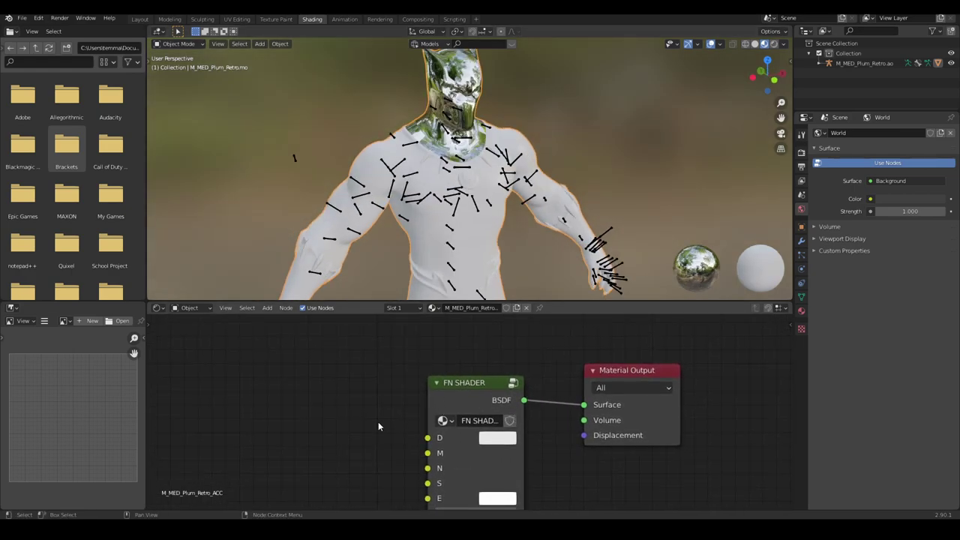
- Switch to File Explorer and browse to the folder with the character's texture files
{"action": "left_click", "coordinate": [196, 529]}
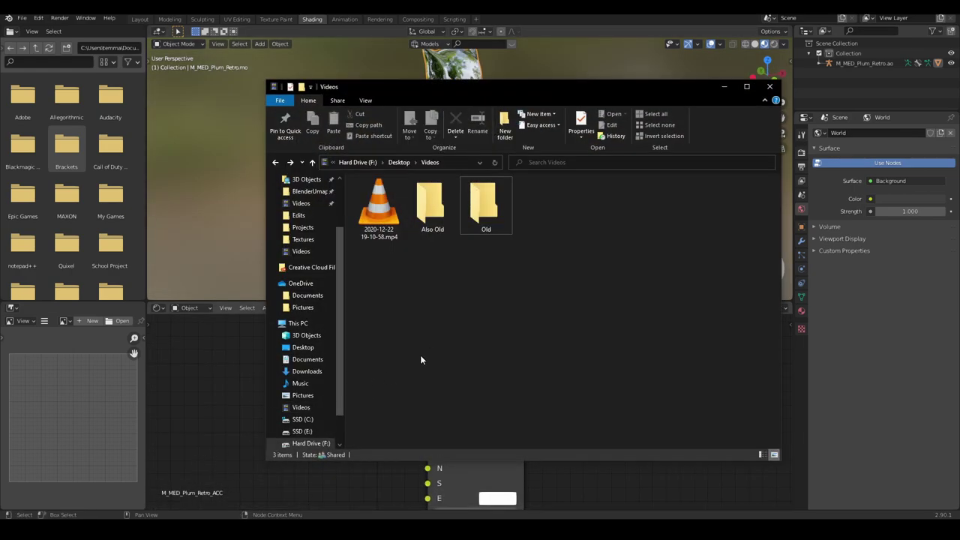
{"action": "scroll", "coordinate": [303, 225], "scroll_direction": "up", "scroll_amount": 2}
{"action": "left_click", "coordinate": [303, 200]}
{"action": "double_click", "coordinate": [390, 225]}
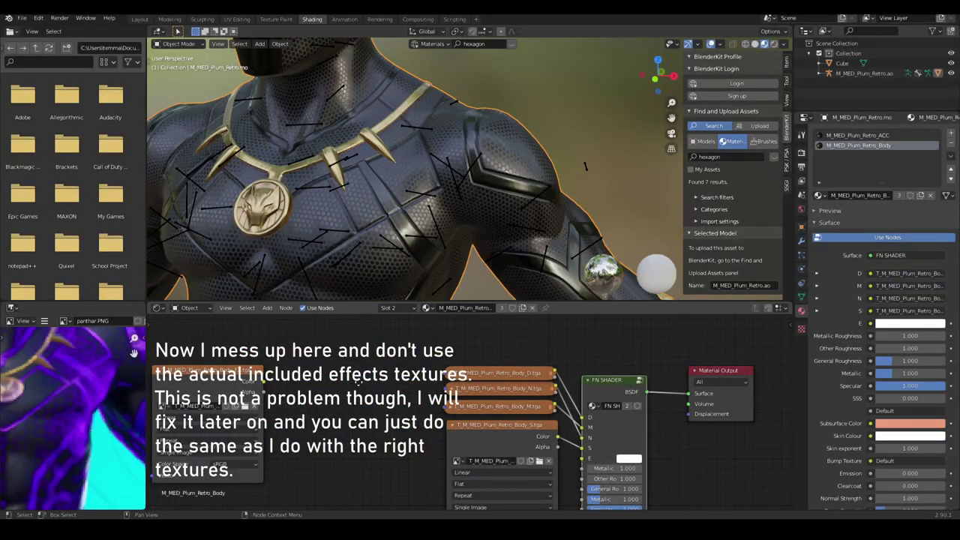
- Move the T_M_MED_Plum_Retro_Body_FX.tga texture node away from the other body texture nodes to leave working space
{"action": "middle_click_drag", "start_coordinate": [358, 382], "coordinate": [461, 390]}
{"action": "left_click_drag", "start_coordinate": [320, 381], "coordinate": [431, 387]}
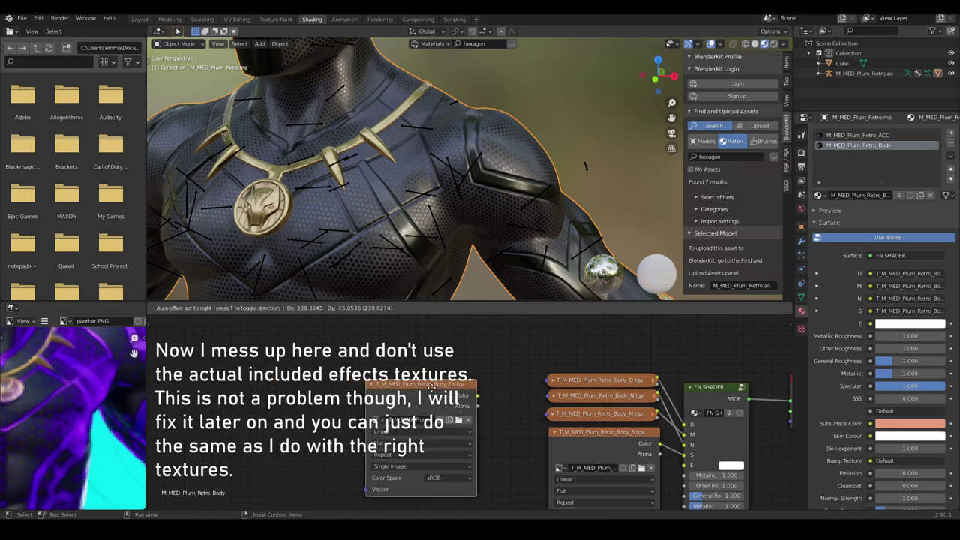
{"action": "scroll", "coordinate": [474, 412], "scroll_direction": "up", "scroll_amount": 2}
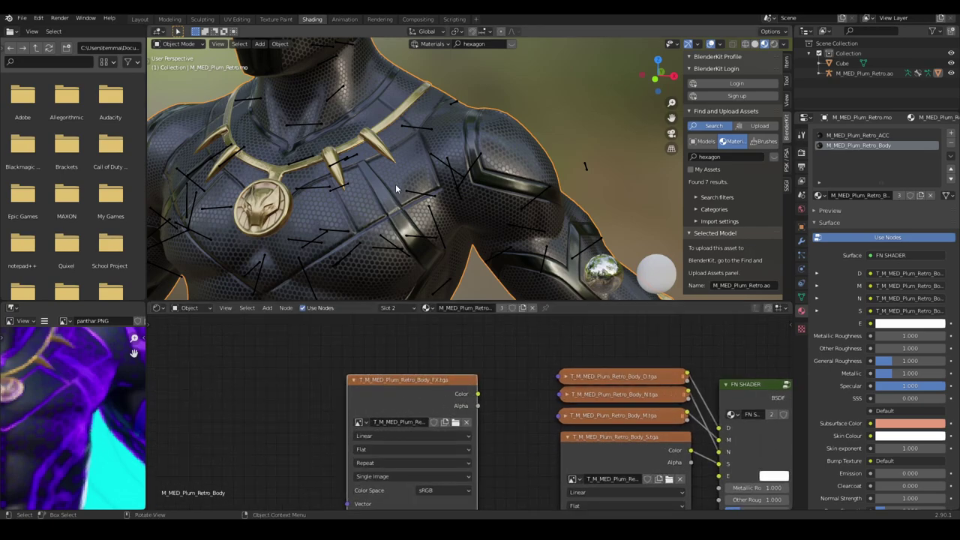
{"action": "scroll", "coordinate": [396, 186], "scroll_direction": "down", "scroll_amount": 8}
{"action": "middle_click_drag", "start_coordinate": [396, 186], "coordinate": [430, 192]}
{"action": "scroll", "coordinate": [451, 206], "scroll_direction": "up", "scroll_amount": 3}
{"action": "middle_click_drag", "start_coordinate": [484, 226], "coordinate": [504, 231]}
{"action": "scroll", "coordinate": [504, 232], "scroll_direction": "down", "scroll_amount": 2}
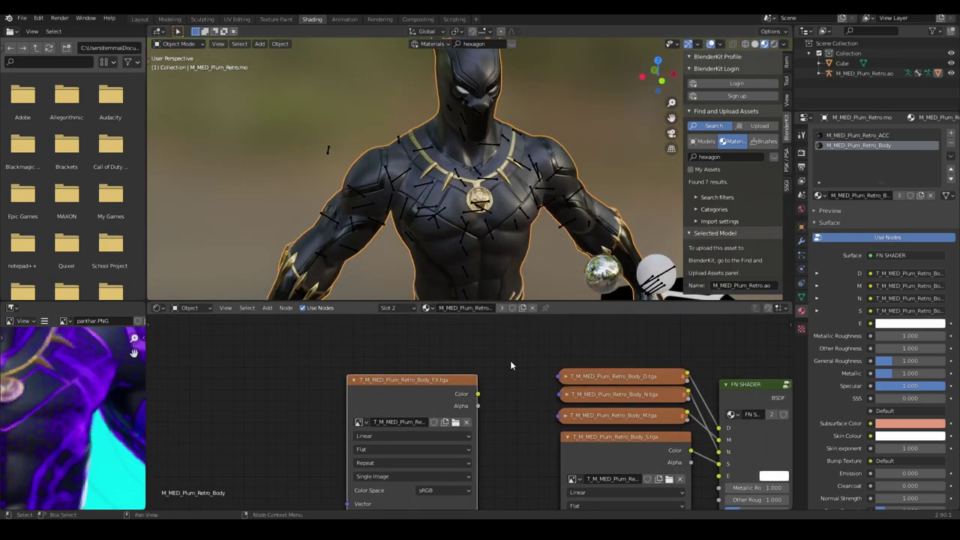
{"action": "middle_click_drag", "start_coordinate": [492, 399], "coordinate": [495, 421]}
{"action": "left_click_drag", "start_coordinate": [457, 404], "coordinate": [331, 375]}
{"action": "middle_click_drag", "start_coordinate": [445, 385], "coordinate": [481, 402]}
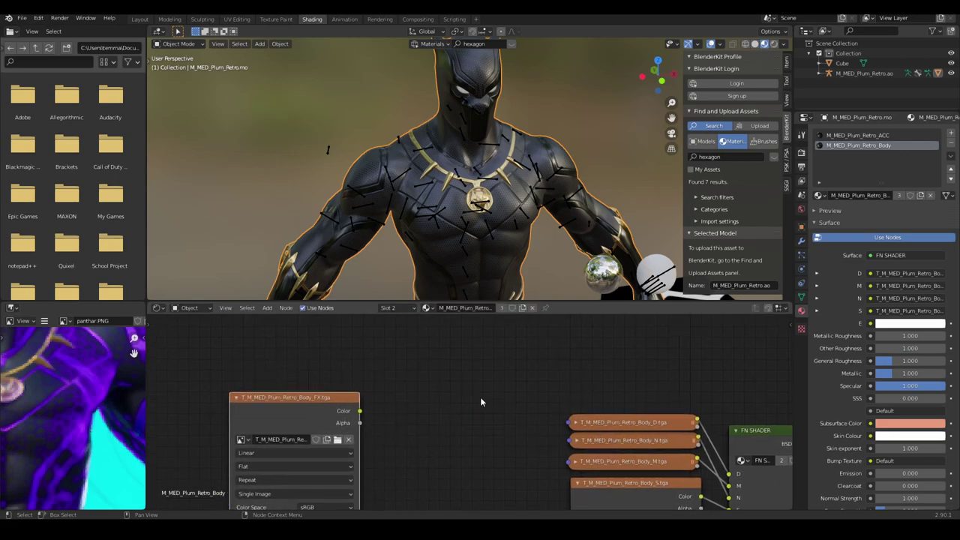
- Preview the body FX texture's color output on the model and examine its colored regions
{"action": "left_click", "coordinate": [324, 402], "text": "ctrl+shift"}
{"action": "scroll", "coordinate": [516, 240], "scroll_direction": "up", "scroll_amount": 4}
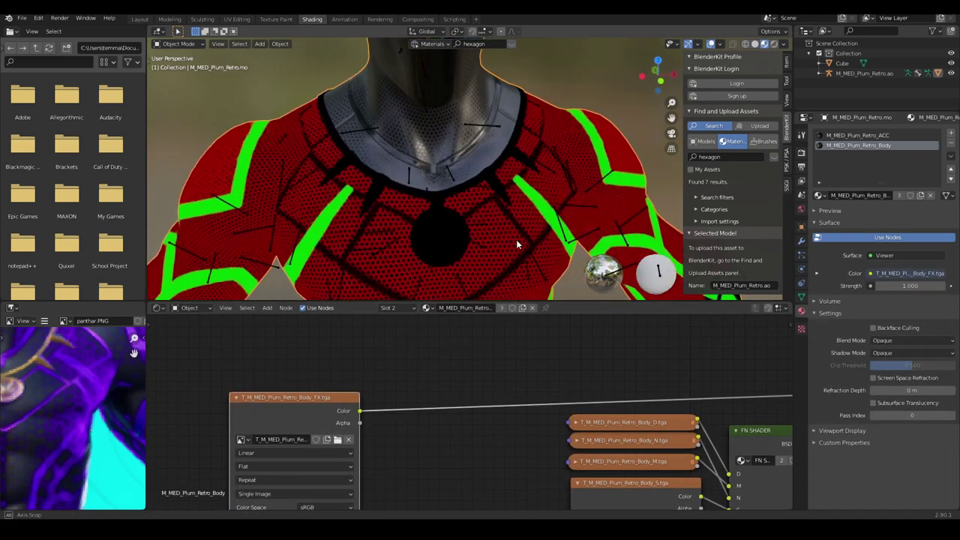
{"action": "left_click_drag", "start_coordinate": [341, 407], "coordinate": [301, 387]}
{"action": "scroll", "coordinate": [477, 180], "scroll_direction": "down", "scroll_amount": 2}
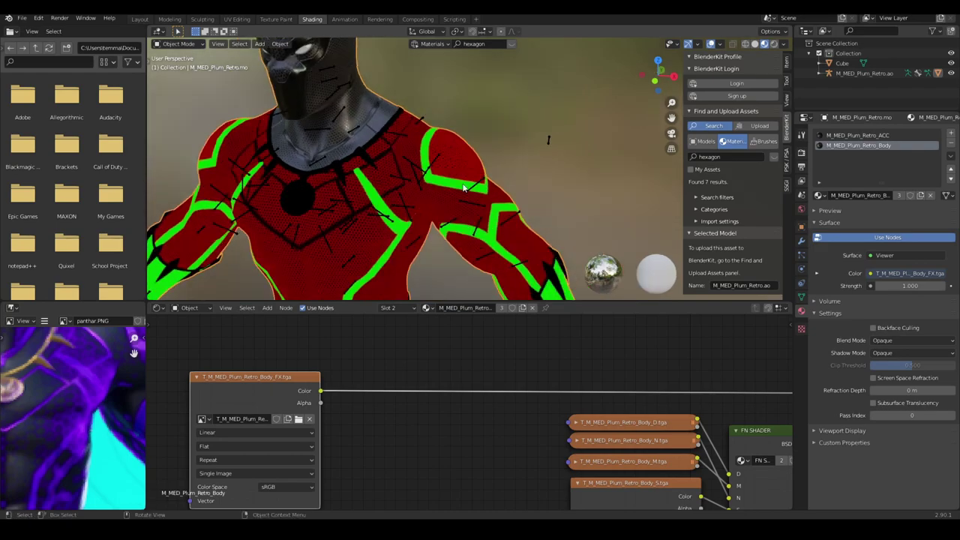
{"action": "scroll", "coordinate": [420, 202], "scroll_direction": "down", "scroll_amount": 5}
{"action": "middle_click_drag", "start_coordinate": [336, 235], "coordinate": [348, 236]}
{"action": "scroll", "coordinate": [90, 397], "scroll_direction": "down", "scroll_amount": 4}
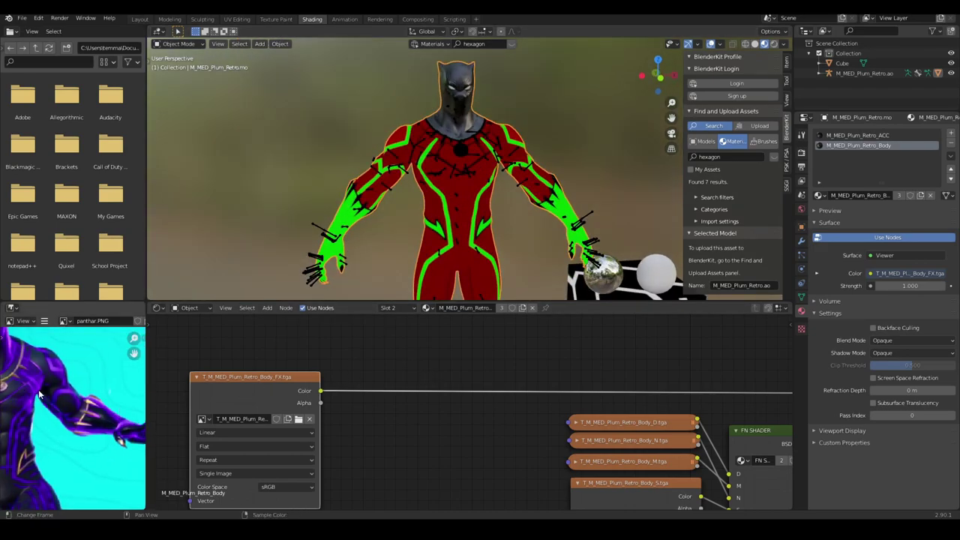
- Compare the FX texture regions on the model's arms and torso with the glowing lines in the panthar.PNG reference
{"action": "middle_click_drag", "start_coordinate": [96, 396], "coordinate": [56, 374]}
{"action": "scroll", "coordinate": [60, 386], "scroll_direction": "up", "scroll_amount": 6}
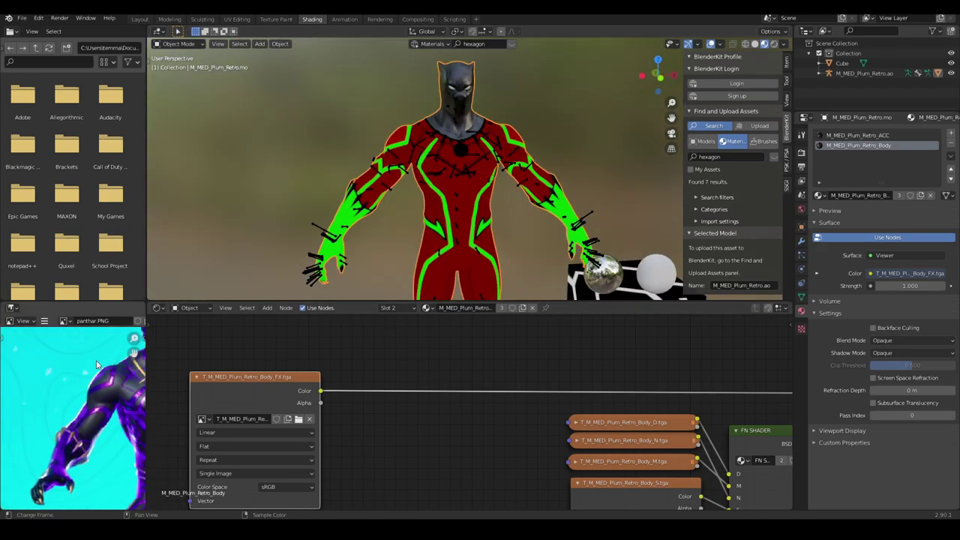
{"action": "scroll", "coordinate": [433, 226], "scroll_direction": "up", "scroll_amount": 5}
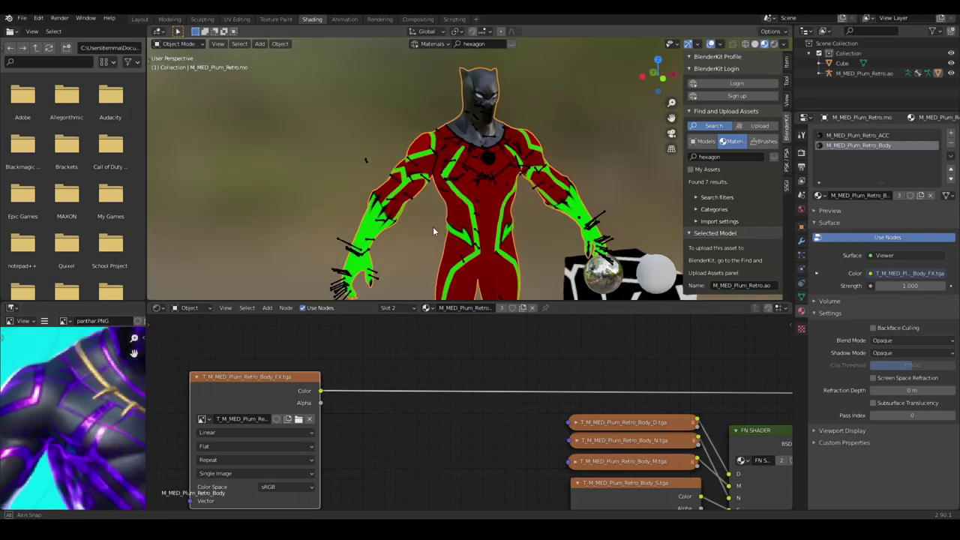
{"action": "scroll", "coordinate": [97, 401], "scroll_direction": "down", "scroll_amount": 5}
{"action": "scroll", "coordinate": [97, 402], "scroll_direction": "up", "scroll_amount": 1}
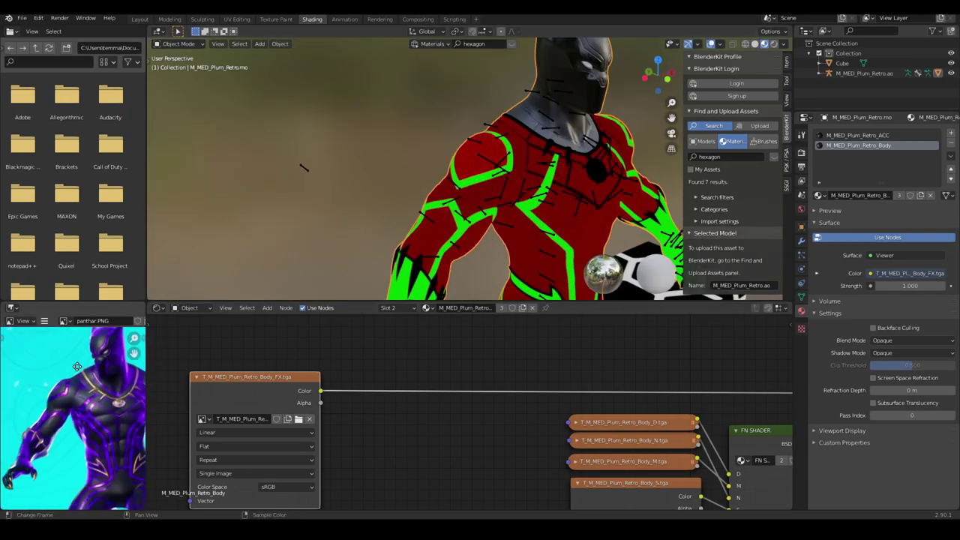
{"action": "middle_click_drag", "start_coordinate": [338, 259], "coordinate": [362, 243]}
{"action": "middle_click_drag", "start_coordinate": [53, 469], "coordinate": [87, 425]}
{"action": "scroll", "coordinate": [87, 425], "scroll_direction": "up", "scroll_amount": 2}
{"action": "scroll", "coordinate": [104, 433], "scroll_direction": "down", "scroll_amount": 2}
{"action": "scroll", "coordinate": [480, 210], "scroll_direction": "down", "scroll_amount": 2}
{"action": "middle_click_drag", "start_coordinate": [518, 203], "coordinate": [570, 229]}
{"action": "scroll", "coordinate": [504, 235], "scroll_direction": "up", "scroll_amount": 5}
{"action": "middle_click_drag", "start_coordinate": [503, 236], "coordinate": [337, 240]}
{"action": "scroll", "coordinate": [338, 247], "scroll_direction": "down", "scroll_amount": 2}
- Insert a Separate RGB node on the color link coming from the body FX texture
{"action": "middle_click_drag", "start_coordinate": [331, 424], "coordinate": [422, 450]}
{"action": "scroll", "coordinate": [423, 450], "scroll_direction": "down", "scroll_amount": 1}
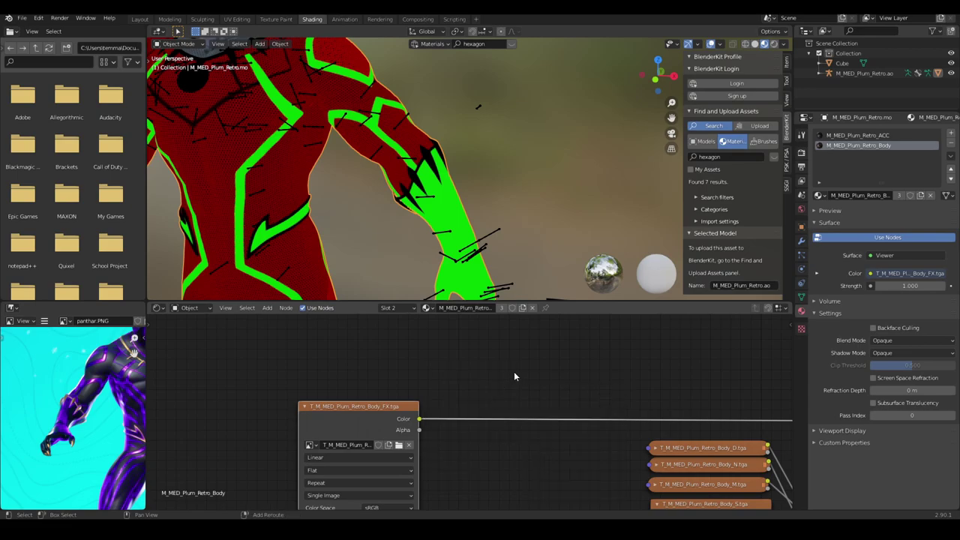
{"action": "left_click", "coordinate": [537, 399]}
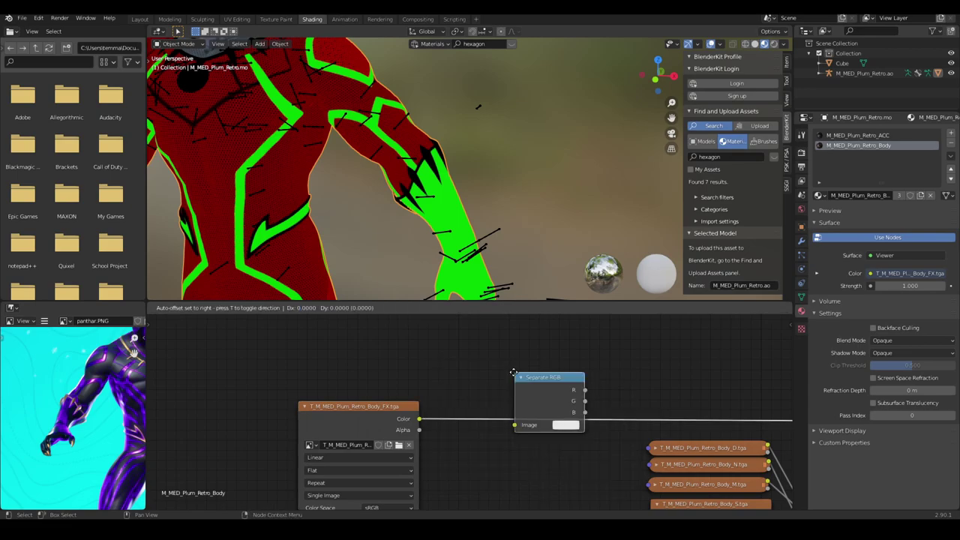
{"action": "left_click", "coordinate": [533, 401]}
- Preview the Separate RGB node's green channel on the body and examine the line pattern
{"action": "left_click", "coordinate": [533, 401], "text": "ctrl+shift"}
{"action": "scroll", "coordinate": [533, 402], "scroll_direction": "up", "scroll_amount": 1}
{"action": "scroll", "coordinate": [420, 210], "scroll_direction": "down", "scroll_amount": 3}
{"action": "middle_click_drag", "start_coordinate": [401, 208], "coordinate": [443, 204]}
{"action": "left_click", "coordinate": [571, 376], "text": "ctrl+shift"}
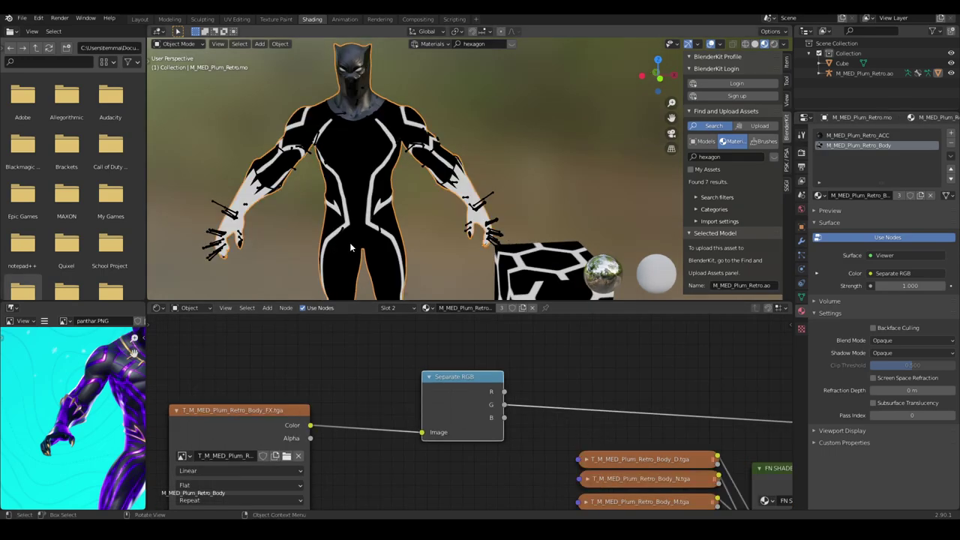
{"action": "middle_click_drag", "start_coordinate": [350, 242], "coordinate": [327, 219]}
{"action": "scroll", "coordinate": [476, 238], "scroll_direction": "up", "scroll_amount": 2}
{"action": "middle_click_drag", "start_coordinate": [475, 238], "coordinate": [480, 180], "text": "shift"}
{"action": "scroll", "coordinate": [477, 191], "scroll_direction": "up", "scroll_amount": 4}
{"action": "scroll", "coordinate": [402, 373], "scroll_direction": "down", "scroll_amount": 3}
- Add a Mix Shader with the green channel as its factor and FN SHADER as its first shader
{"action": "middle_click_drag", "start_coordinate": [456, 390], "coordinate": [484, 419]}
{"action": "key", "text": "shift+a"}
{"action": "key", "text": "s"}
{"action": "key", "text": "shift+a"}
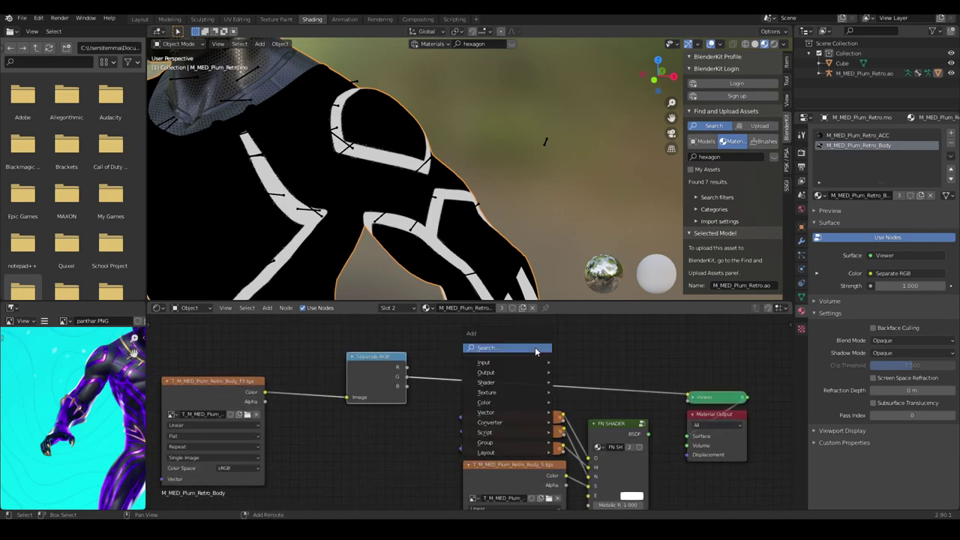
{"action": "left_click", "coordinate": [534, 347]}
{"action": "key", "text": "Return"}
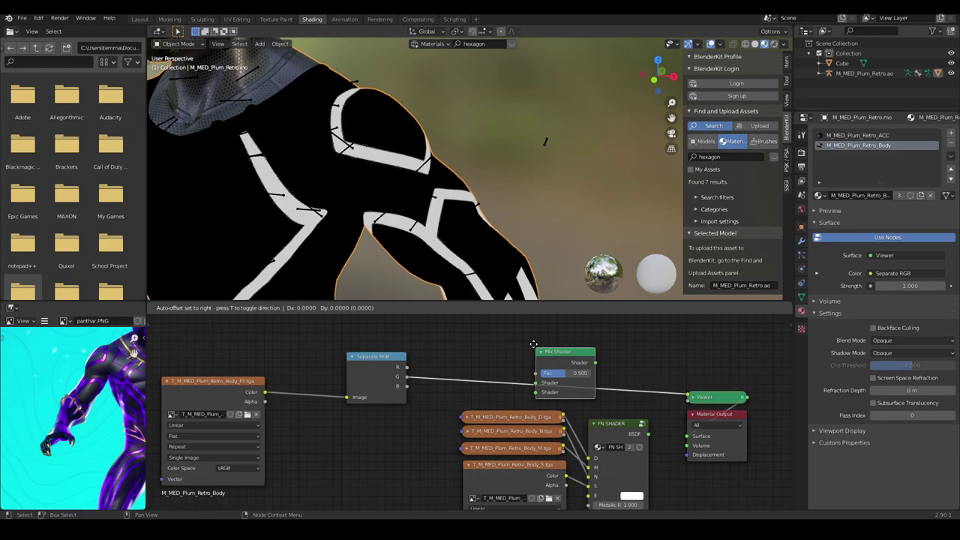
{"action": "left_click", "coordinate": [535, 347]}
{"action": "scroll", "coordinate": [540, 381], "scroll_direction": "up", "scroll_amount": 1}
{"action": "mouse_move", "coordinate": [546, 371]}
{"action": "left_mouse_down"}
{"action": "mouse_move", "coordinate": [555, 378]}
{"action": "mouse_move", "coordinate": [544, 378]}
{"action": "left_mouse_up"}
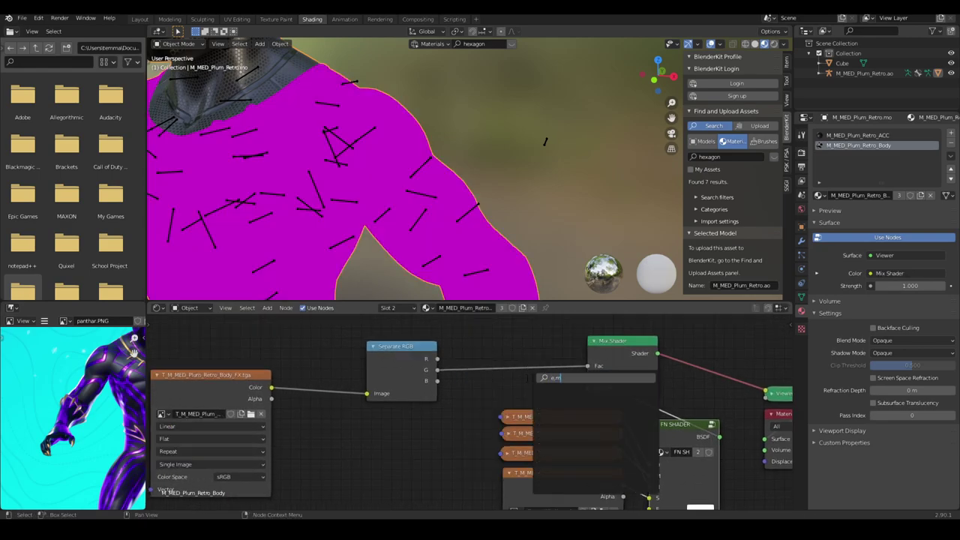
- Add an Emission node into the Mix Shader's second shader input and send the mix to the material output
{"action": "type", "text": "emi"}
{"action": "key", "text": "Return"}
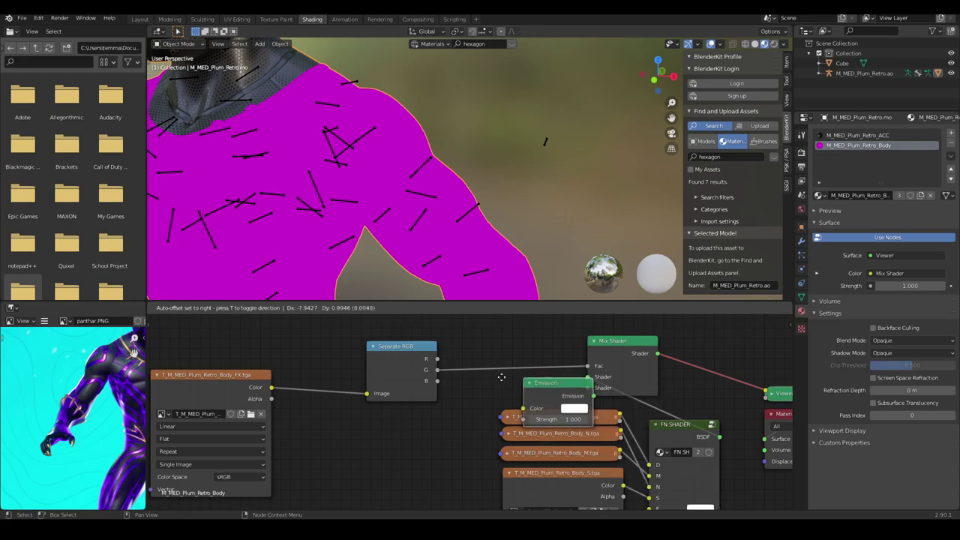
{"action": "left_click", "coordinate": [422, 443]}
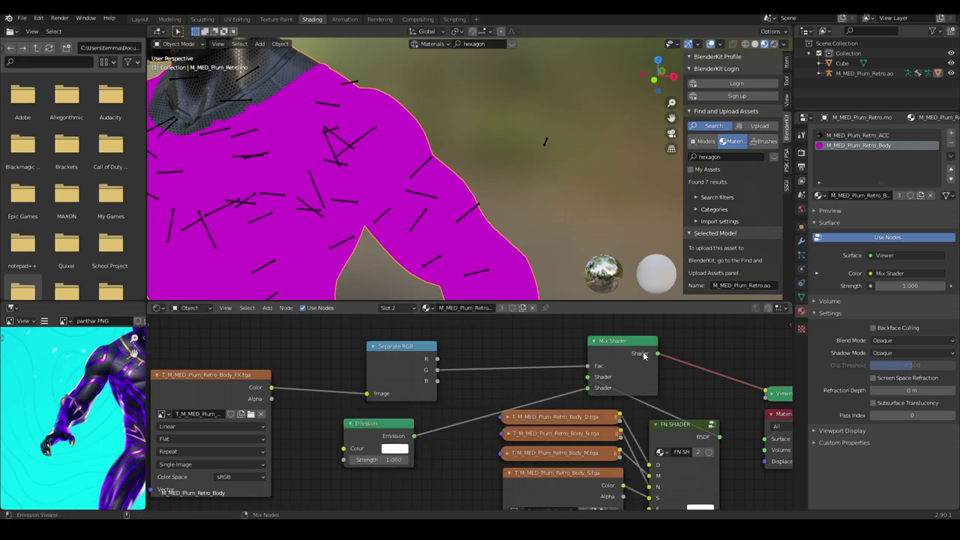
{"action": "left_click", "coordinate": [643, 354], "text": "ctrl+shift"}
- Set the Emission node's color to purple and check the lines on the suit
{"action": "scroll", "coordinate": [464, 421], "scroll_direction": "up", "scroll_amount": 2}
{"action": "left_click", "coordinate": [444, 438]}
{"action": "left_click_drag", "start_coordinate": [492, 322], "coordinate": [504, 308]}
{"action": "scroll", "coordinate": [465, 226], "scroll_direction": "down", "scroll_amount": 4}
{"action": "middle_click_drag", "start_coordinate": [427, 217], "coordinate": [477, 224]}
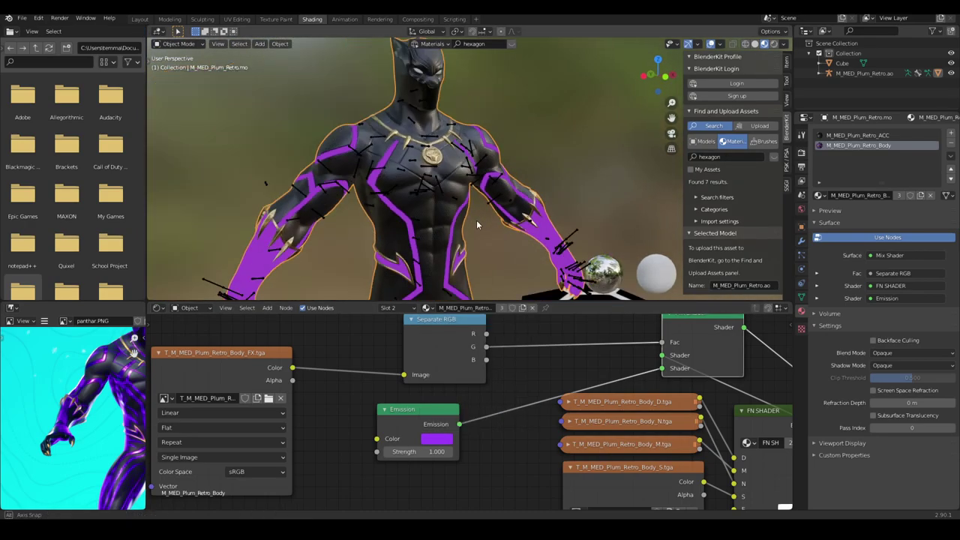
{"action": "scroll", "coordinate": [479, 225], "scroll_direction": "up", "scroll_amount": 4}
{"action": "middle_click_drag", "start_coordinate": [568, 395], "coordinate": [500, 398]}
{"action": "scroll", "coordinate": [520, 424], "scroll_direction": "down", "scroll_amount": 1}
- Delete the Emission and Mix Shader nodes from the body material
{"action": "scroll", "coordinate": [450, 379], "scroll_direction": "down", "scroll_amount": 1}
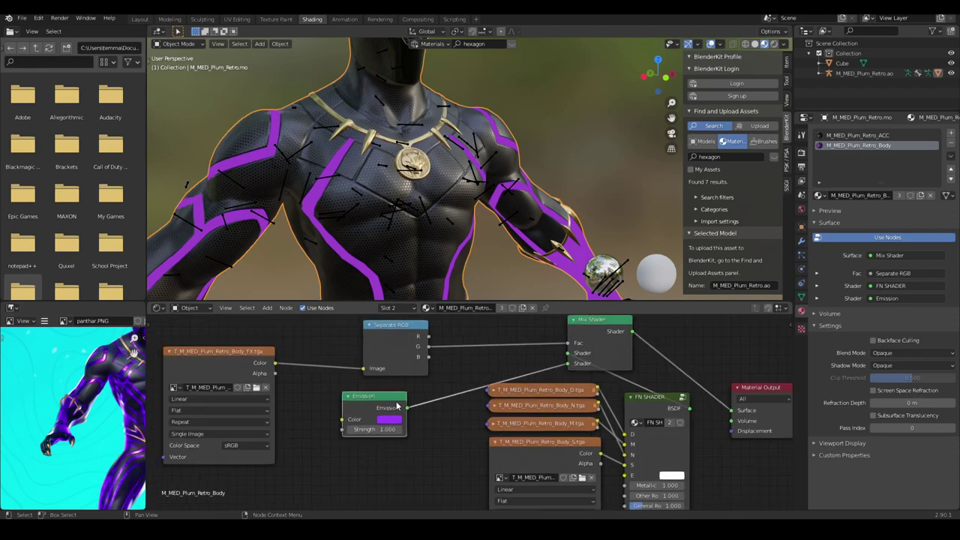
{"action": "key", "text": "x"}
{"action": "middle_click_drag", "start_coordinate": [531, 372], "coordinate": [523, 422]}
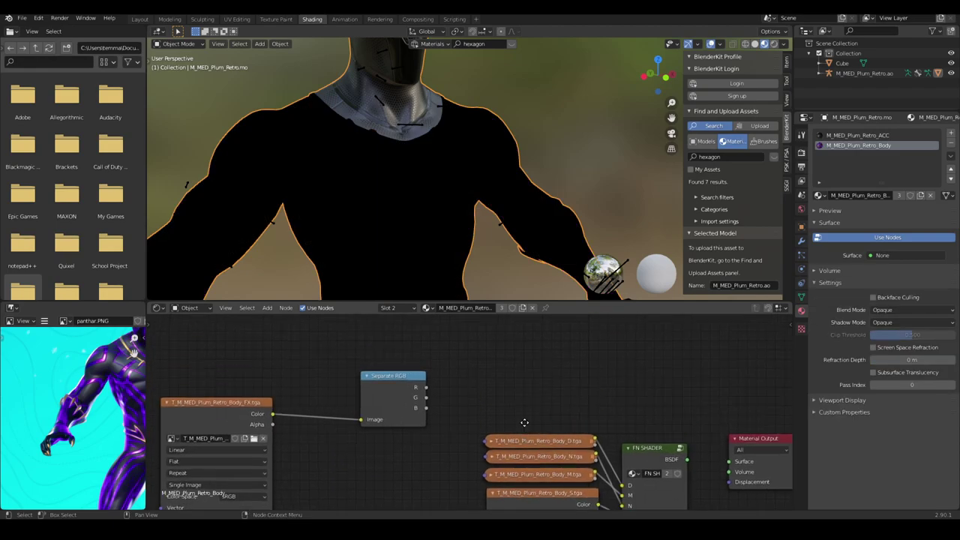
- Add a ColorRamp driven by the green channel and link its color output into the FN SHADER group
{"action": "key", "text": "shift+a"}
{"action": "type", "text": "c"}
{"action": "left_click", "coordinate": [523, 394]}
{"action": "left_click", "coordinate": [486, 364]}
{"action": "left_click_drag", "start_coordinate": [427, 399], "coordinate": [465, 420]}
{"action": "scroll", "coordinate": [465, 420], "scroll_direction": "down", "scroll_amount": 2}
{"action": "left_click_drag", "start_coordinate": [486, 355], "coordinate": [516, 482]}
{"action": "scroll", "coordinate": [516, 483], "scroll_direction": "up", "scroll_amount": 5}
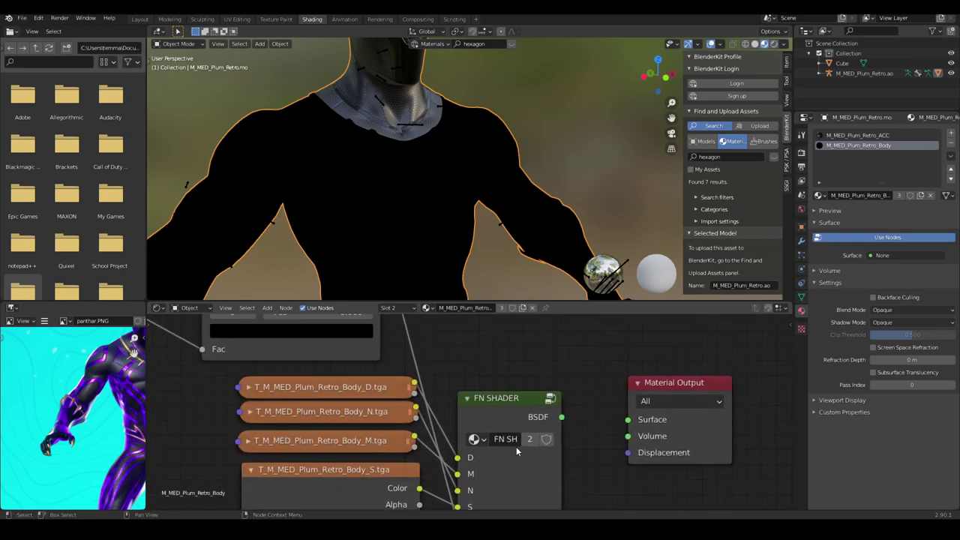
- Look inside the FN SHADER group at the Principled BSDF node and its emission input, and return to the body material
{"action": "key", "text": "Tab"}
{"action": "scroll", "coordinate": [524, 428], "scroll_direction": "down", "scroll_amount": 3}
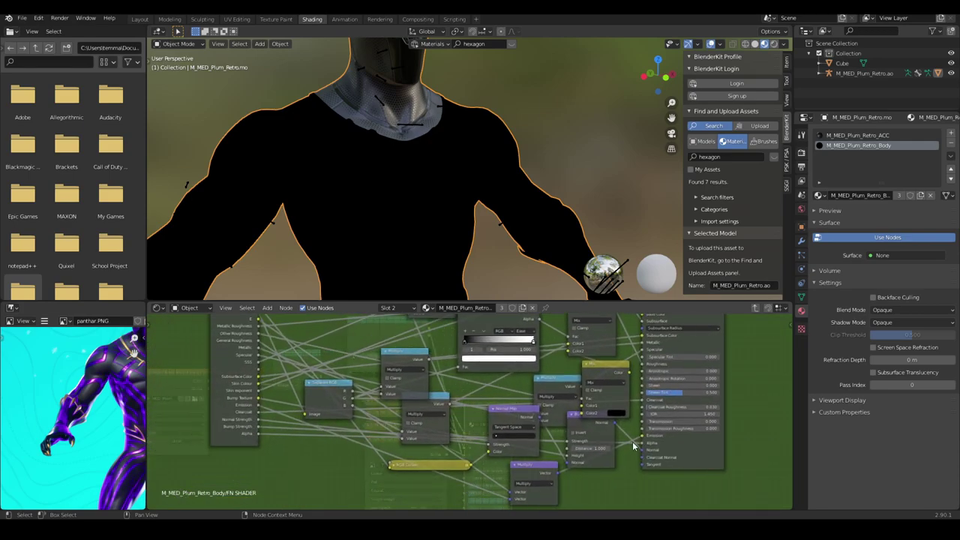
{"action": "scroll", "coordinate": [483, 428], "scroll_direction": "up", "scroll_amount": 4}
{"action": "middle_click_drag", "start_coordinate": [581, 436], "coordinate": [481, 430]}
{"action": "left_click", "coordinate": [489, 433]}
{"action": "scroll", "coordinate": [557, 414], "scroll_direction": "down", "scroll_amount": 5}
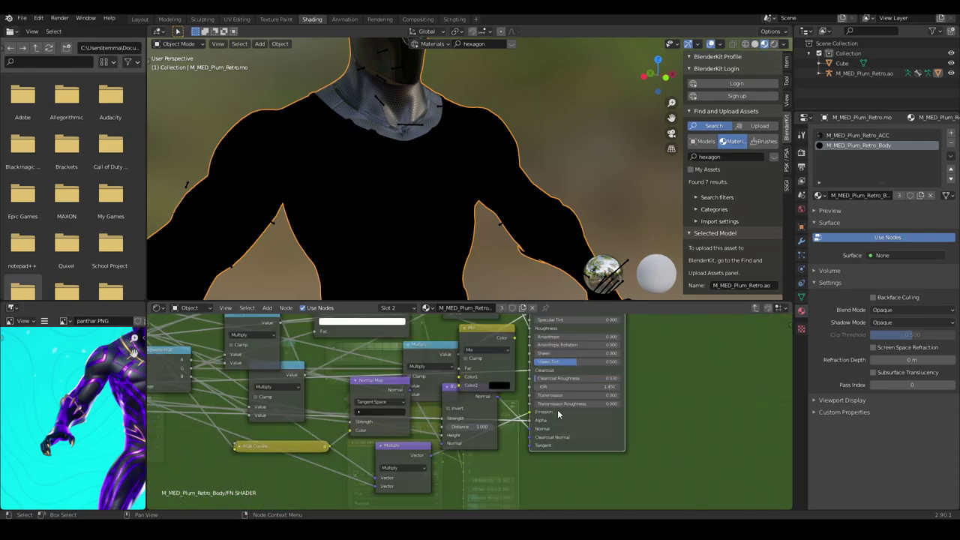
{"action": "scroll", "coordinate": [523, 426], "scroll_direction": "up", "scroll_amount": 5}
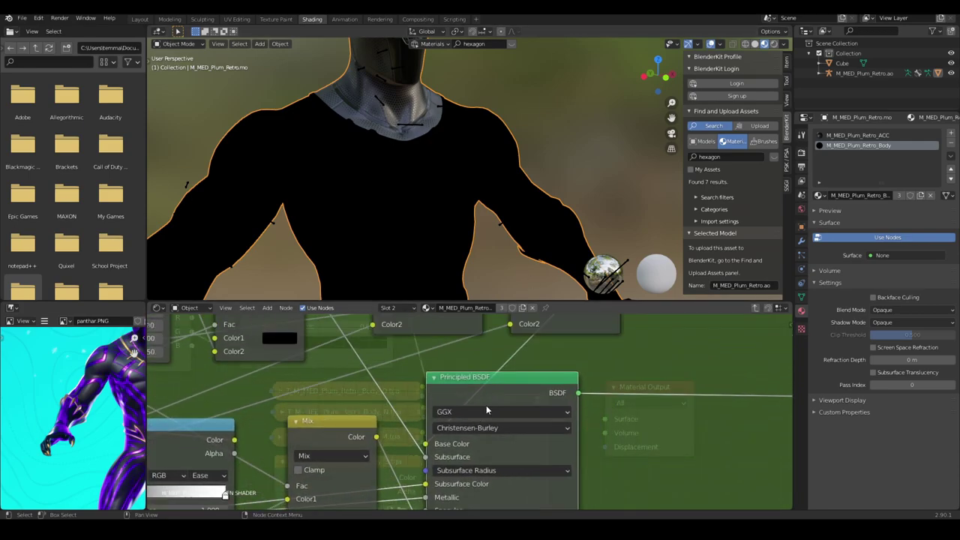
{"action": "scroll", "coordinate": [473, 387], "scroll_direction": "down", "scroll_amount": 4}
{"action": "key", "text": "Tab"}
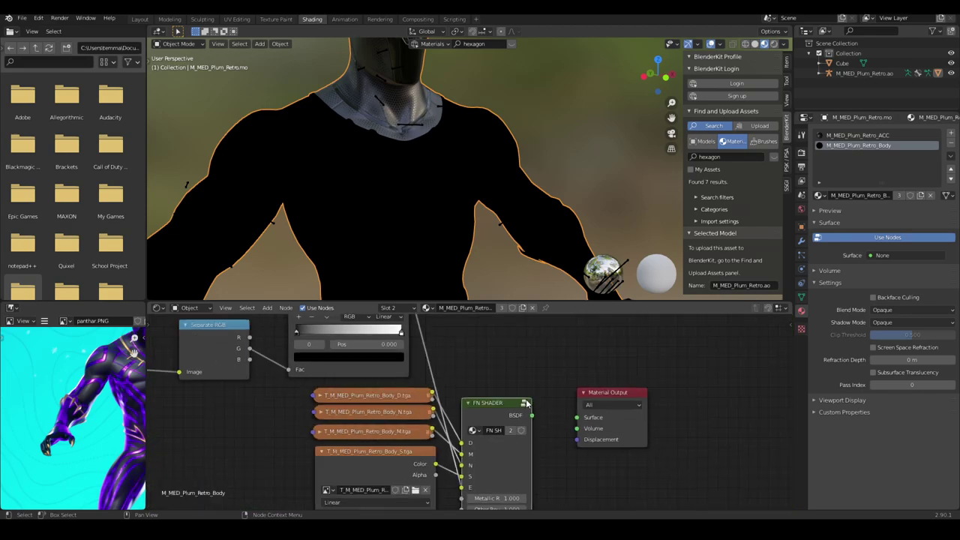
- Connect the FN SHADER group's BSDF output to the Material Output's Surface input and check the suit's surface up close
{"action": "scroll", "coordinate": [436, 397], "scroll_direction": "up", "scroll_amount": 1}
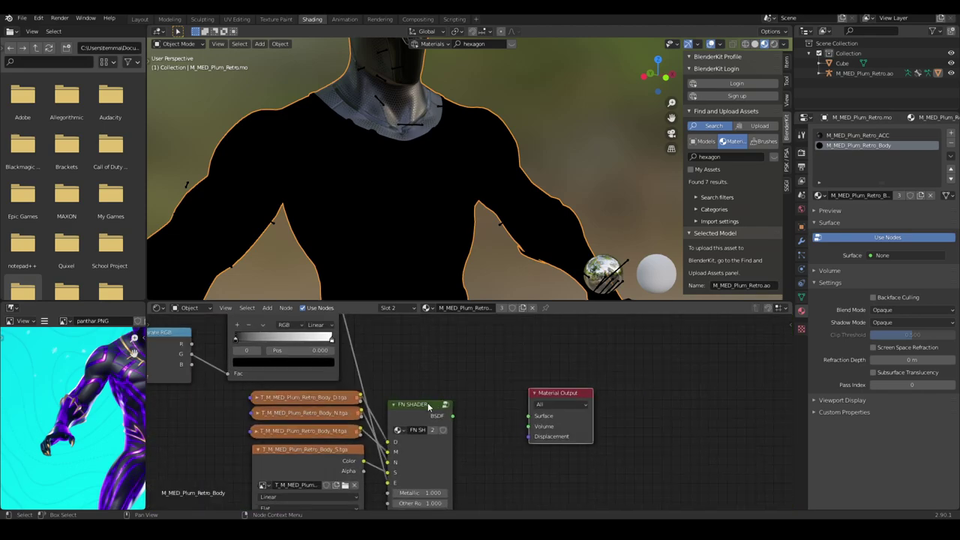
{"action": "scroll", "coordinate": [453, 405], "scroll_direction": "up", "scroll_amount": 3}
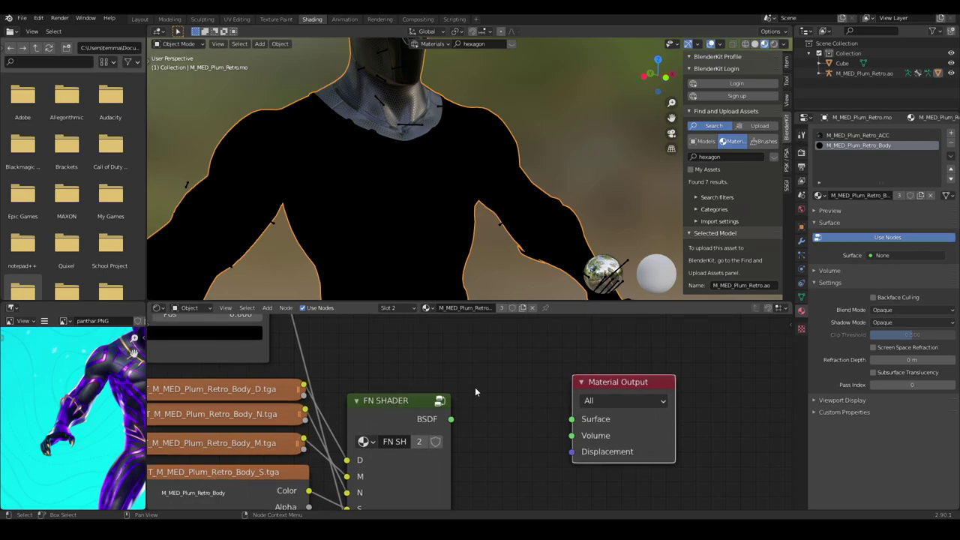
{"action": "left_click_drag", "start_coordinate": [600, 383], "coordinate": [571, 393]}
{"action": "left_click", "coordinate": [431, 421], "text": "ctrl+shift"}
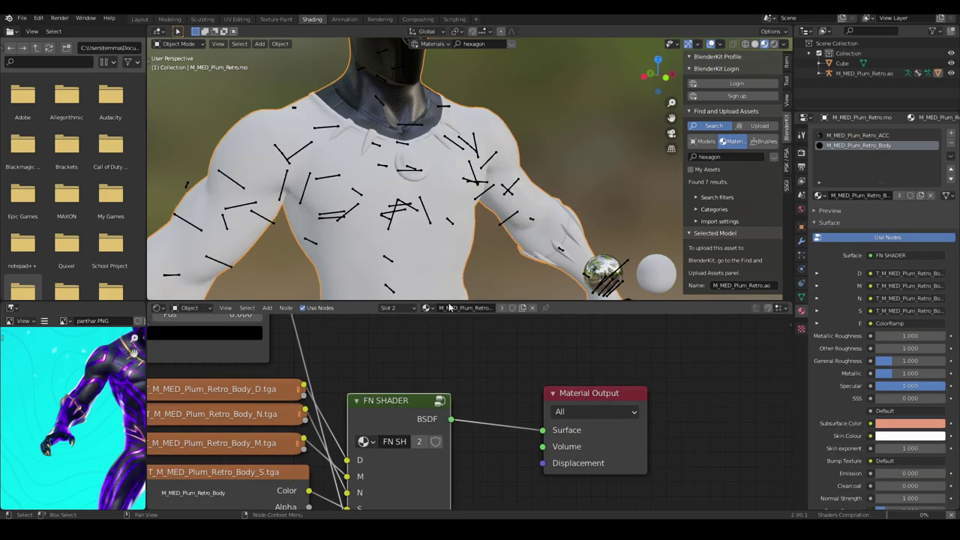
{"action": "middle_click_drag", "start_coordinate": [431, 218], "coordinate": [589, 183]}
{"action": "scroll", "coordinate": [510, 218], "scroll_direction": "up", "scroll_amount": 6}
{"action": "middle_click_drag", "start_coordinate": [510, 217], "coordinate": [485, 233]}
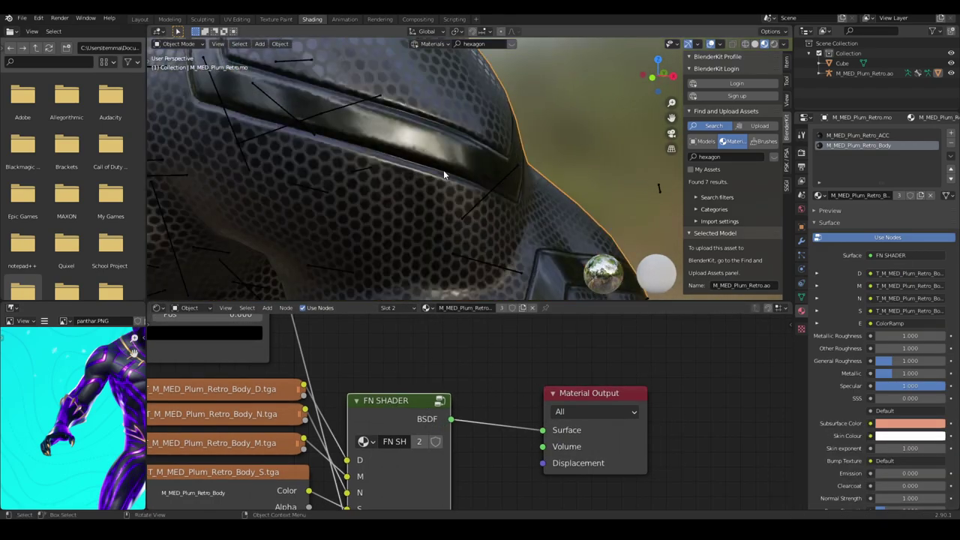
{"action": "middle_click_drag", "start_coordinate": [443, 175], "coordinate": [368, 294]}
{"action": "scroll", "coordinate": [368, 293], "scroll_direction": "down", "scroll_amount": 7}
- Set the ColorRamp's end stop to purple for the suit lines
{"action": "middle_click_drag", "start_coordinate": [398, 415], "coordinate": [428, 316]}
{"action": "middle_click_drag", "start_coordinate": [406, 440], "coordinate": [510, 403]}
{"action": "scroll", "coordinate": [510, 403], "scroll_direction": "down", "scroll_amount": 8}
{"action": "middle_click_drag", "start_coordinate": [465, 330], "coordinate": [493, 365]}
{"action": "scroll", "coordinate": [492, 365], "scroll_direction": "up", "scroll_amount": 10}
{"action": "left_click", "coordinate": [485, 415]}
{"action": "left_click_drag", "start_coordinate": [430, 223], "coordinate": [425, 216]}
- Set the Emission of the body material's FN SHADER group to 0.290 and check the lines around the shoulder
{"action": "scroll", "coordinate": [620, 404], "scroll_direction": "down", "scroll_amount": 7}
{"action": "middle_click_drag", "start_coordinate": [620, 420], "coordinate": [495, 330]}
{"action": "scroll", "coordinate": [491, 480], "scroll_direction": "up", "scroll_amount": 7}
{"action": "middle_click_drag", "start_coordinate": [502, 502], "coordinate": [464, 467]}
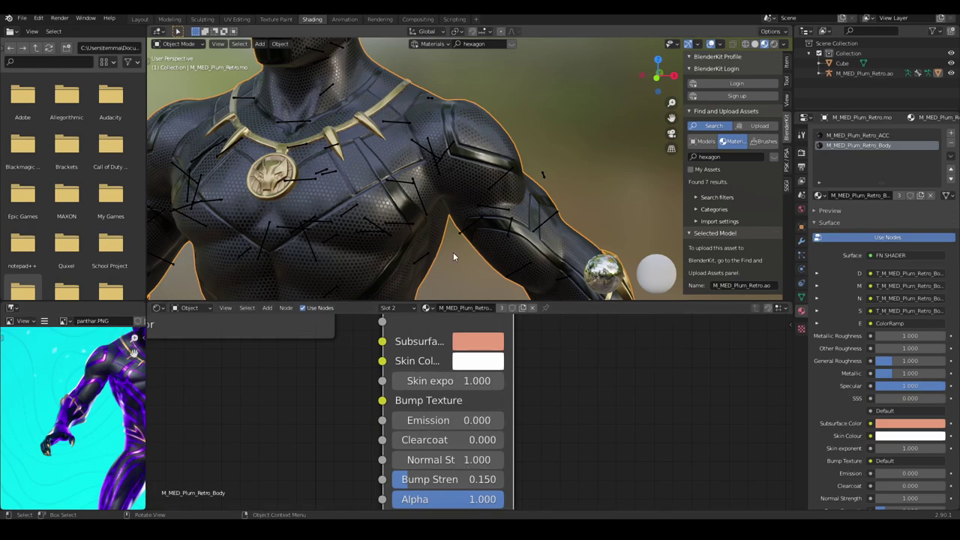
{"action": "middle_click_drag", "start_coordinate": [473, 381], "coordinate": [473, 418]}
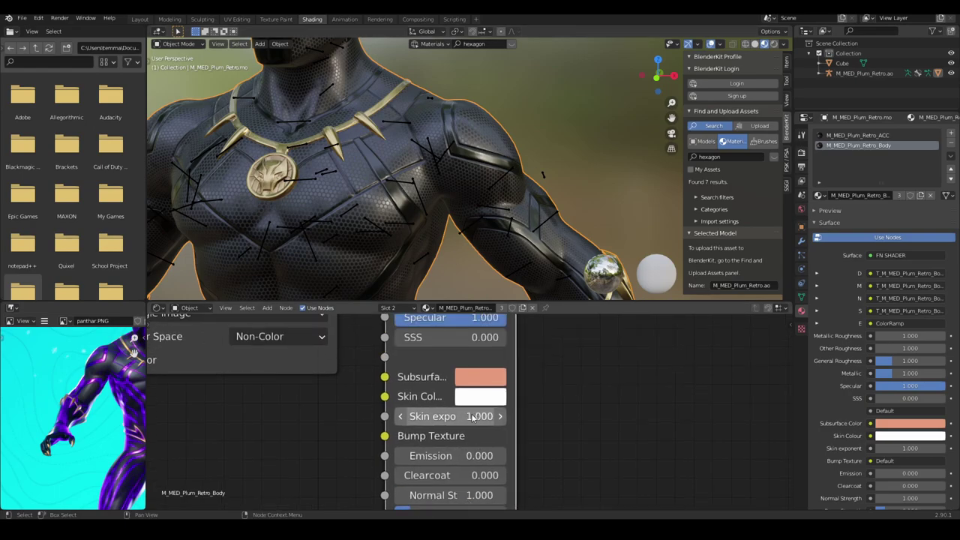
{"action": "scroll", "coordinate": [472, 418], "scroll_direction": "down", "scroll_amount": 2}
{"action": "middle_click_drag", "start_coordinate": [527, 432], "coordinate": [515, 451]}
{"action": "scroll", "coordinate": [519, 437], "scroll_direction": "up", "scroll_amount": 2}
{"action": "mouse_move", "coordinate": [510, 451]}
{"action": "left_mouse_down", "text": "shift"}
{"action": "mouse_move", "coordinate": [525, 453]}
{"action": "mouse_move", "coordinate": [510, 454]}
{"action": "left_mouse_up", "text": "shift"}
{"action": "middle_click_drag", "start_coordinate": [481, 216], "coordinate": [529, 217]}
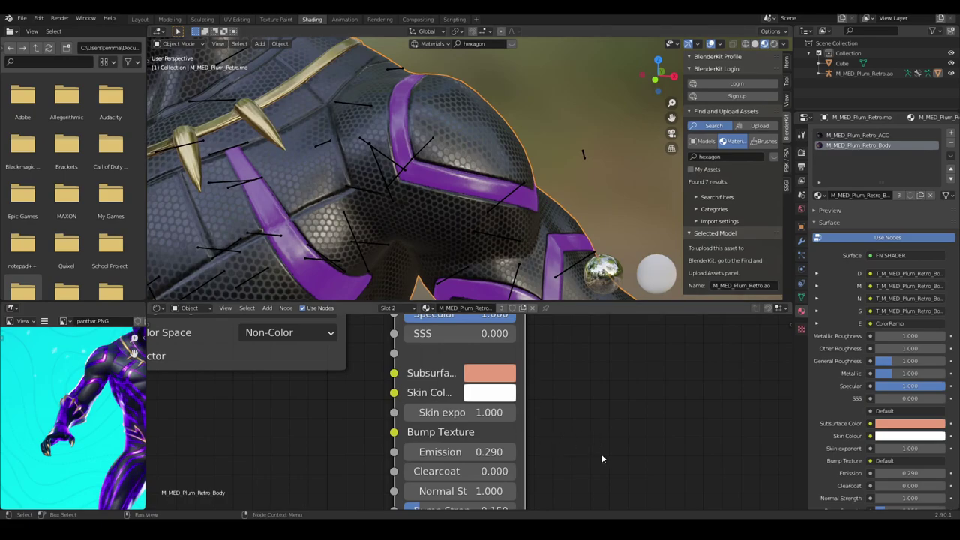
- Compare the glowing lines on the model's shoulder and arms with the panthar.PNG reference image
{"action": "scroll", "coordinate": [123, 454], "scroll_direction": "up", "scroll_amount": 10}
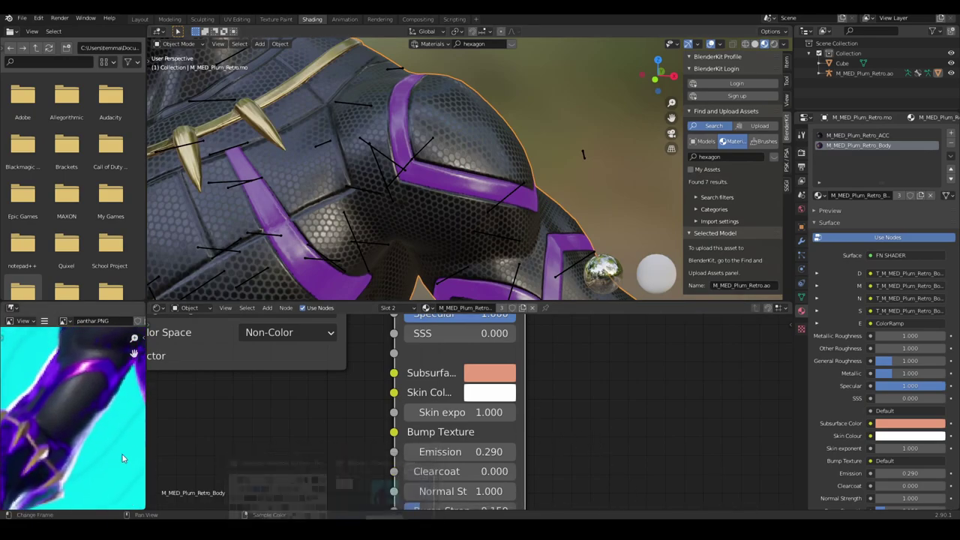
{"action": "scroll", "coordinate": [78, 424], "scroll_direction": "down", "scroll_amount": 7}
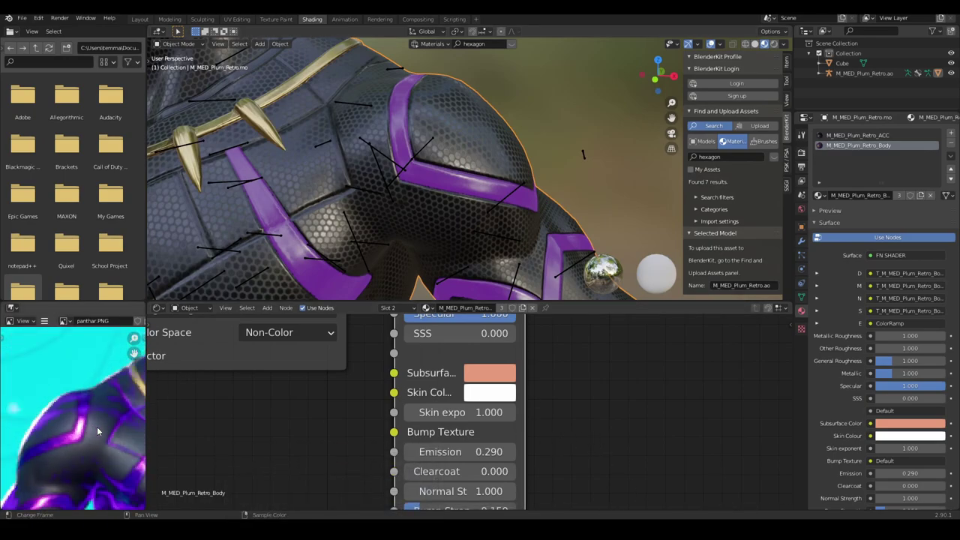
{"action": "scroll", "coordinate": [414, 248], "scroll_direction": "down", "scroll_amount": 6}
{"action": "middle_click_drag", "start_coordinate": [413, 248], "coordinate": [518, 218]}
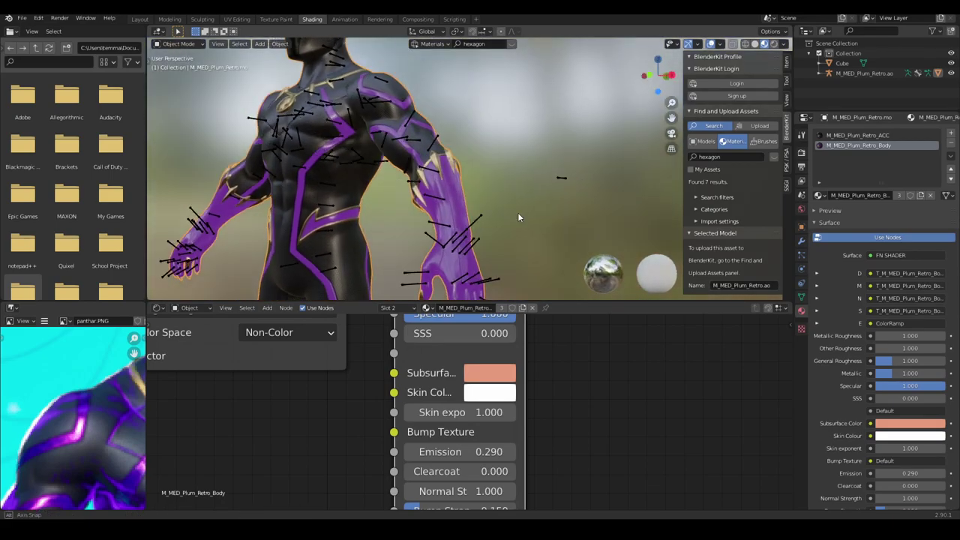
{"action": "middle_click_drag", "start_coordinate": [546, 457], "coordinate": [534, 404]}
{"action": "scroll", "coordinate": [457, 240], "scroll_direction": "up", "scroll_amount": 2}
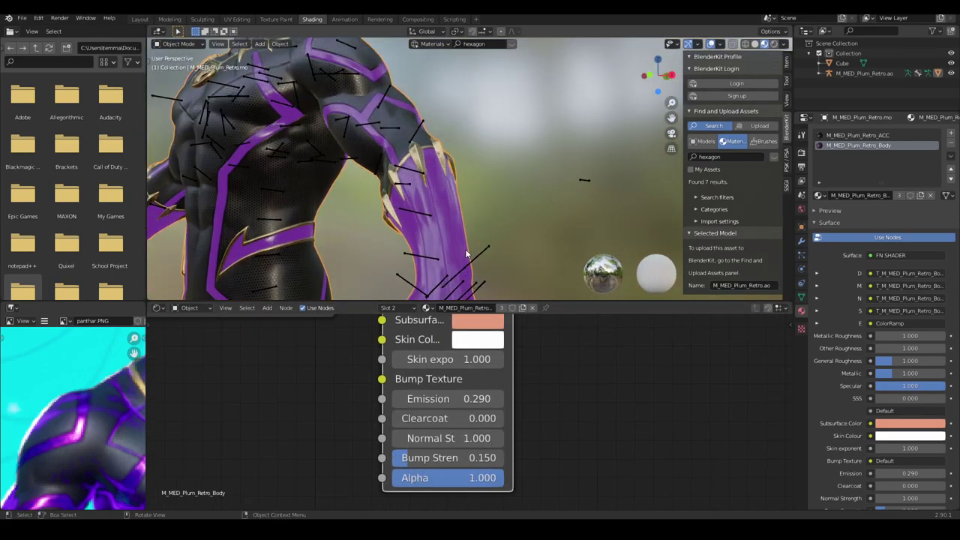
{"action": "middle_click_drag", "start_coordinate": [459, 236], "coordinate": [454, 199], "text": "shift"}
- Try different Clearcoat values on the FN SHADER group and set its Bump Strength to 0
{"action": "left_click_drag", "start_coordinate": [443, 418], "coordinate": [498, 418]}
{"action": "middle_click_drag", "start_coordinate": [429, 162], "coordinate": [492, 263], "text": "shift"}
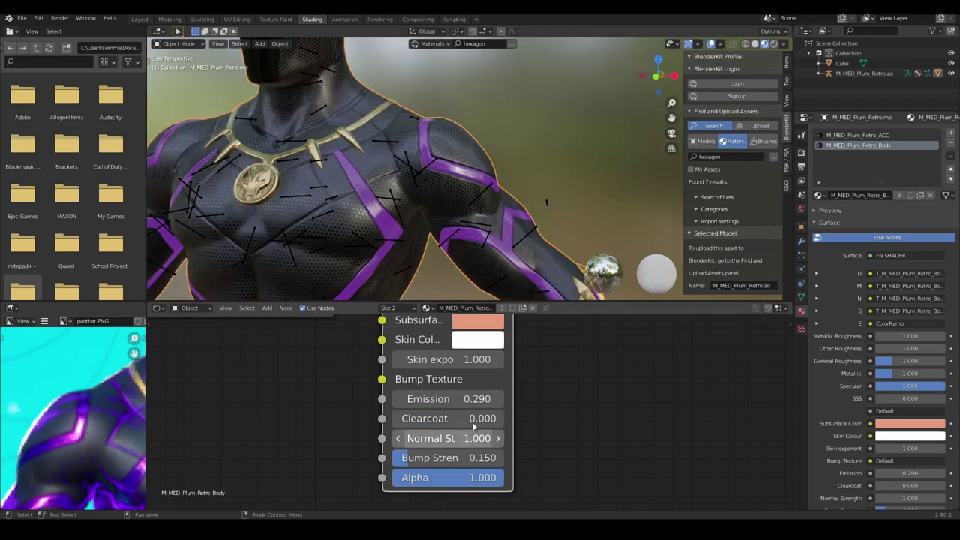
{"action": "middle_click_drag", "start_coordinate": [420, 206], "coordinate": [439, 239]}
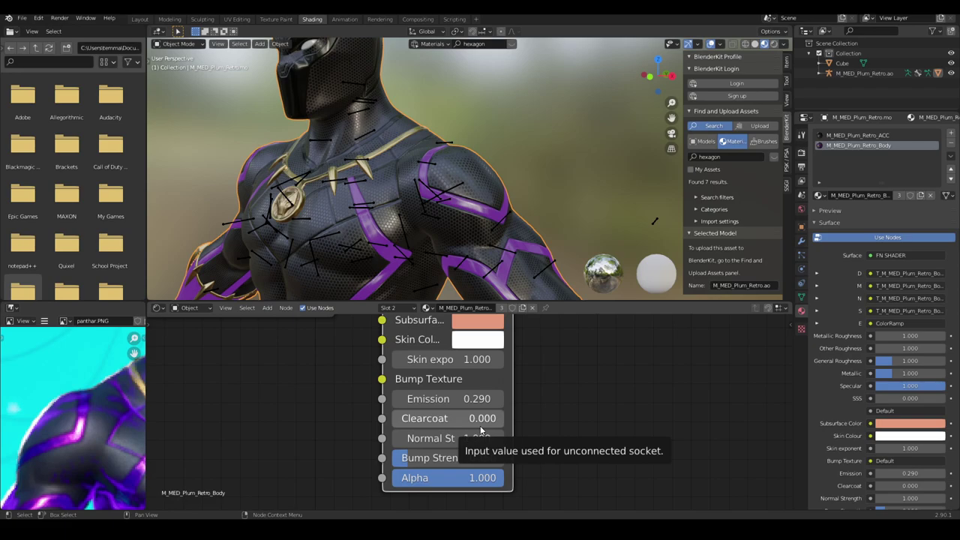
{"action": "scroll", "coordinate": [489, 226], "scroll_direction": "up", "scroll_amount": 5}
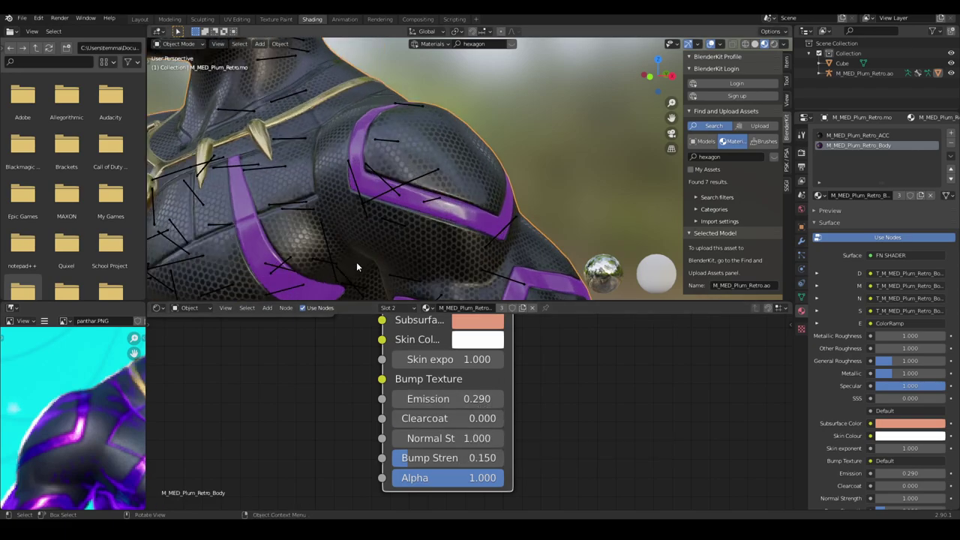
{"action": "scroll", "coordinate": [357, 266], "scroll_direction": "down", "scroll_amount": 4}
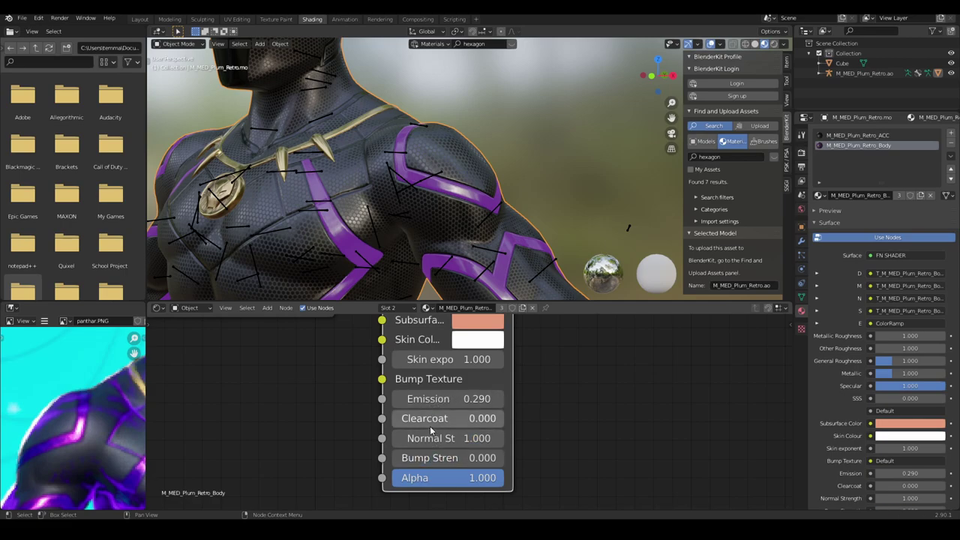
{"action": "mouse_move", "coordinate": [432, 430]}
{"action": "left_mouse_down"}
{"action": "mouse_move", "coordinate": [518, 430]}
{"action": "mouse_move", "coordinate": [420, 430]}
{"action": "left_mouse_up"}
{"action": "left_click_drag", "start_coordinate": [501, 419], "coordinate": [397, 420]}
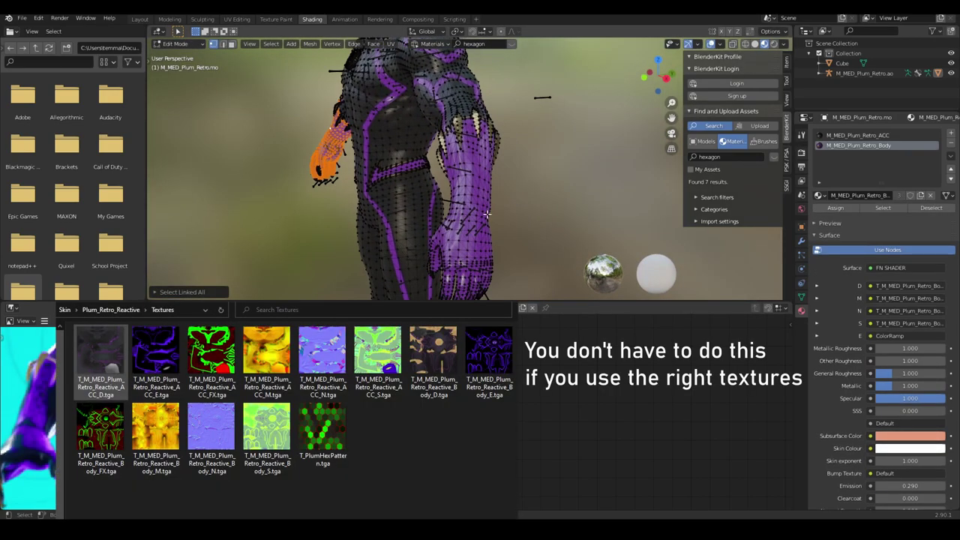
- Select the linked mesh parts of both forearms and hands in Edit Mode and add a new material slot
{"action": "key", "text": "ctrl+l"}
{"action": "middle_click_drag", "start_coordinate": [493, 233], "coordinate": [557, 231]}
{"action": "left_click", "coordinate": [951, 132]}
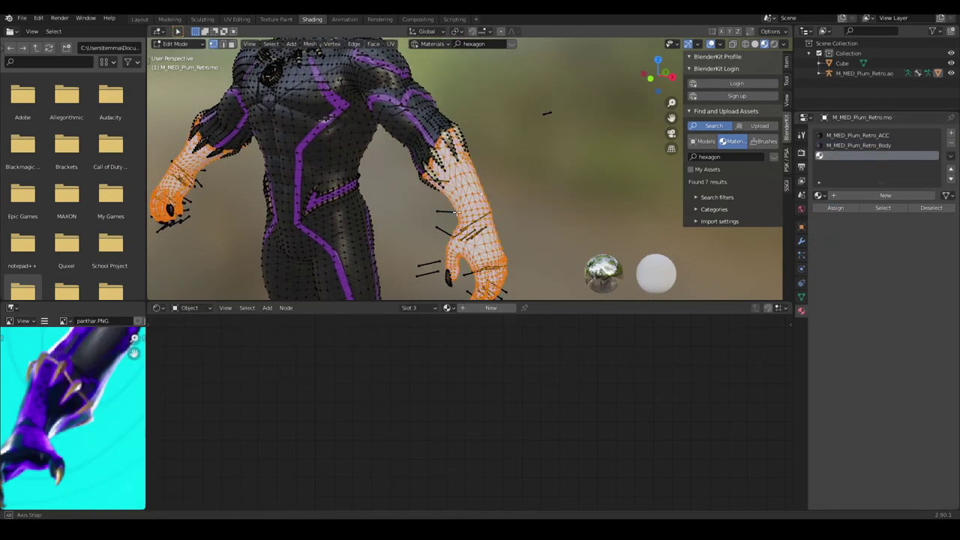
- Put the M_MED_Plum_Retro_Body material in the new slot, assign it to the selected forearms and return to Object Mode
{"action": "scroll", "coordinate": [497, 220], "scroll_direction": "up", "scroll_amount": 4}
{"action": "middle_click_drag", "start_coordinate": [498, 221], "coordinate": [514, 215]}
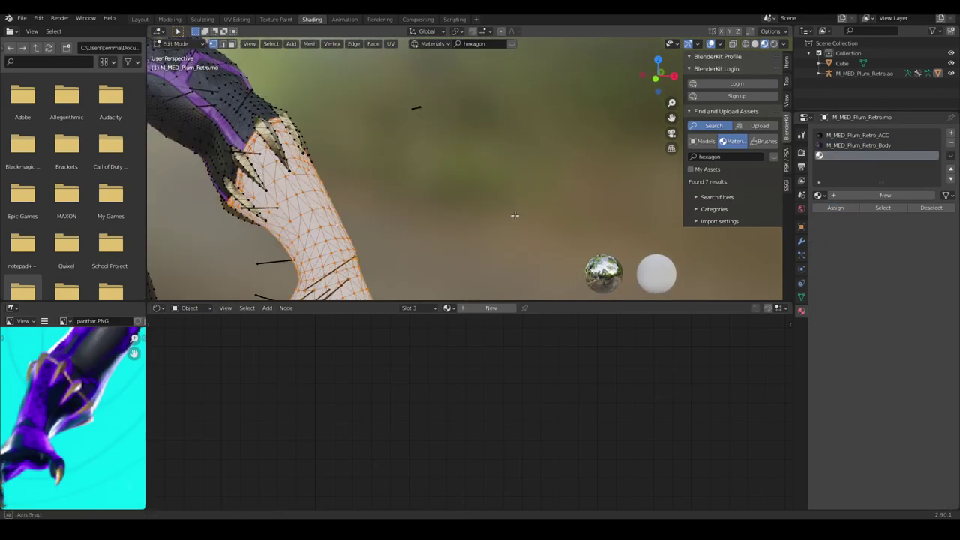
{"action": "scroll", "coordinate": [525, 214], "scroll_direction": "down", "scroll_amount": 6}
{"action": "left_click", "coordinate": [819, 195]}
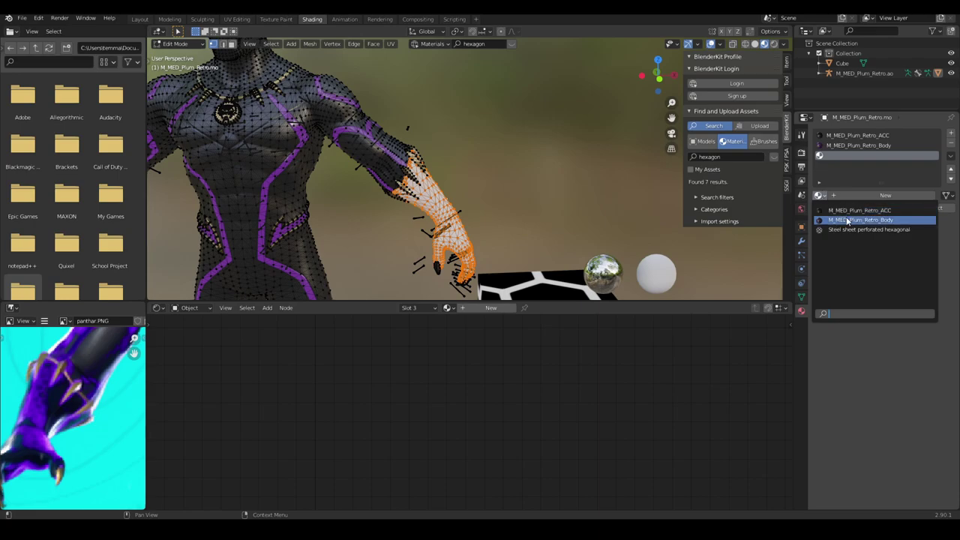
{"action": "left_click", "coordinate": [848, 220]}
{"action": "middle_click_drag", "start_coordinate": [589, 370], "coordinate": [590, 470]}
{"action": "key", "text": "Tab"}
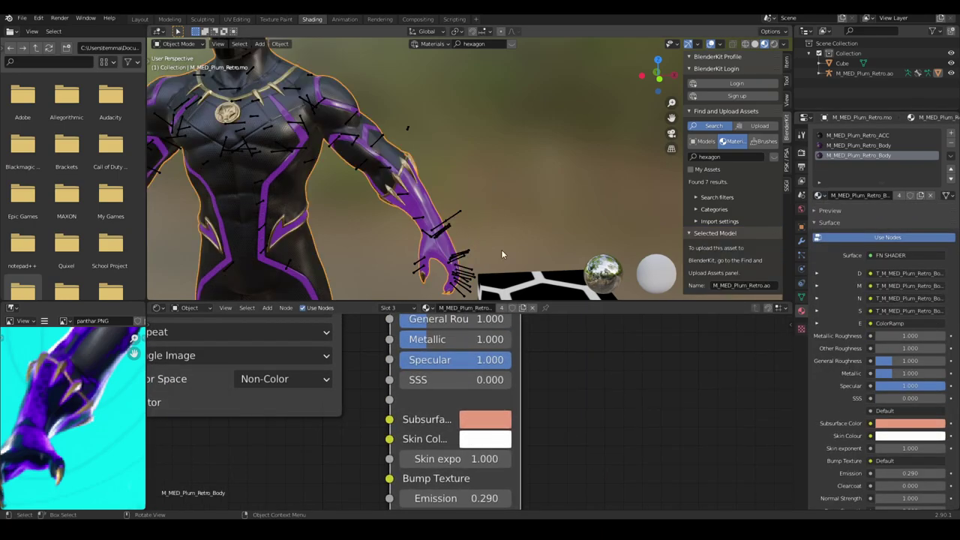
- Make the forearm material a single-user copy and unlink the ColorRamp from the FN SHADER group's E input
{"action": "left_click", "coordinate": [502, 308]}
{"action": "scroll", "coordinate": [581, 379], "scroll_direction": "down", "scroll_amount": 4}
{"action": "middle_click_drag", "start_coordinate": [591, 394], "coordinate": [610, 474]}
{"action": "middle_click_drag", "start_coordinate": [563, 358], "coordinate": [564, 403]}
{"action": "mouse_move", "coordinate": [493, 210]}
{"action": "middle_mouse_down"}
{"action": "mouse_move", "coordinate": [470, 207]}
{"action": "mouse_move", "coordinate": [517, 218]}
{"action": "mouse_move", "coordinate": [492, 222]}
{"action": "middle_mouse_up"}
{"action": "scroll", "coordinate": [471, 211], "scroll_direction": "up", "scroll_amount": 3}
{"action": "scroll", "coordinate": [508, 376], "scroll_direction": "down", "scroll_amount": 2}
{"action": "middle_click_drag", "start_coordinate": [508, 375], "coordinate": [510, 442]}
{"action": "middle_click_drag", "start_coordinate": [467, 399], "coordinate": [544, 415]}
{"action": "middle_click_drag", "start_coordinate": [606, 470], "coordinate": [606, 399]}
{"action": "scroll", "coordinate": [606, 399], "scroll_direction": "up", "scroll_amount": 2}
{"action": "middle_click_drag", "start_coordinate": [578, 346], "coordinate": [574, 396]}
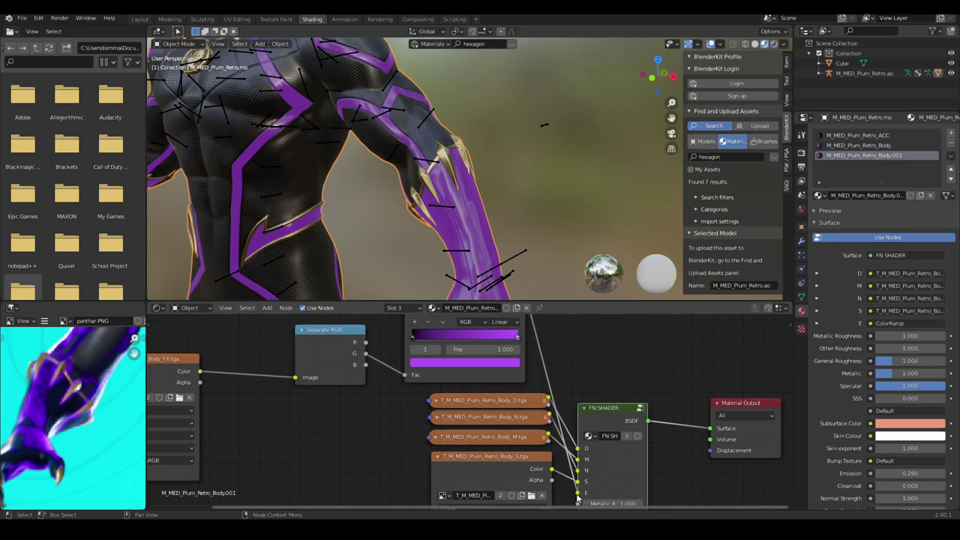
{"action": "left_click_drag", "start_coordinate": [568, 434], "coordinate": [496, 255]}
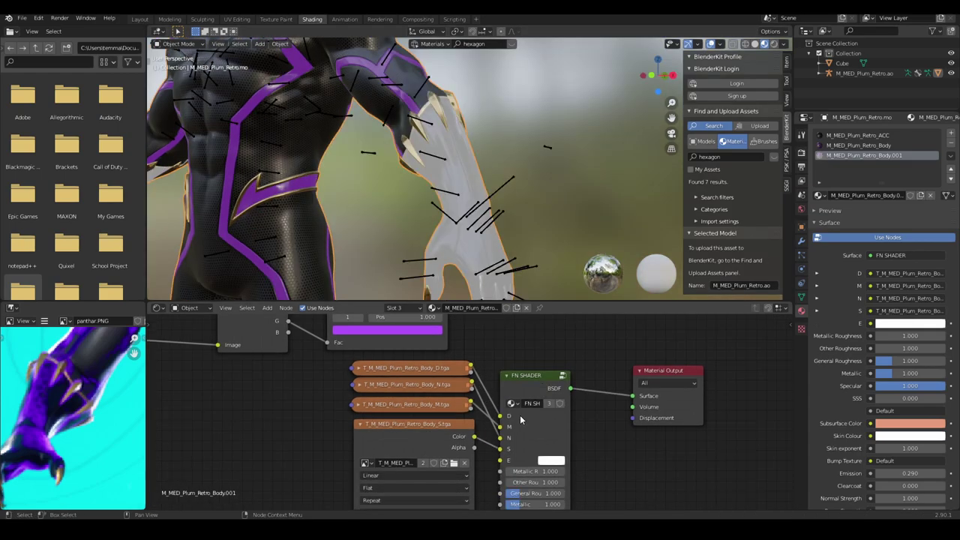
- Set the forearm material's Emission to 0 on the FN SHADER group
{"action": "middle_click_drag", "start_coordinate": [520, 414], "coordinate": [451, 288]}
{"action": "scroll", "coordinate": [457, 496], "scroll_direction": "up", "scroll_amount": 2}
{"action": "middle_click_drag", "start_coordinate": [465, 472], "coordinate": [457, 462]}
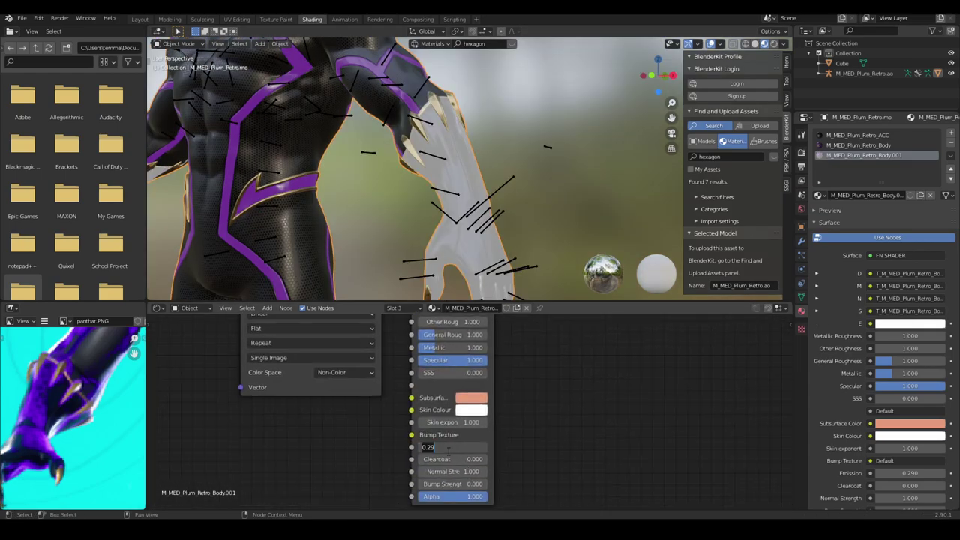
{"action": "type", "text": "0"}
{"action": "key", "text": "Return"}
{"action": "middle_click_drag", "start_coordinate": [449, 423], "coordinate": [449, 386]}
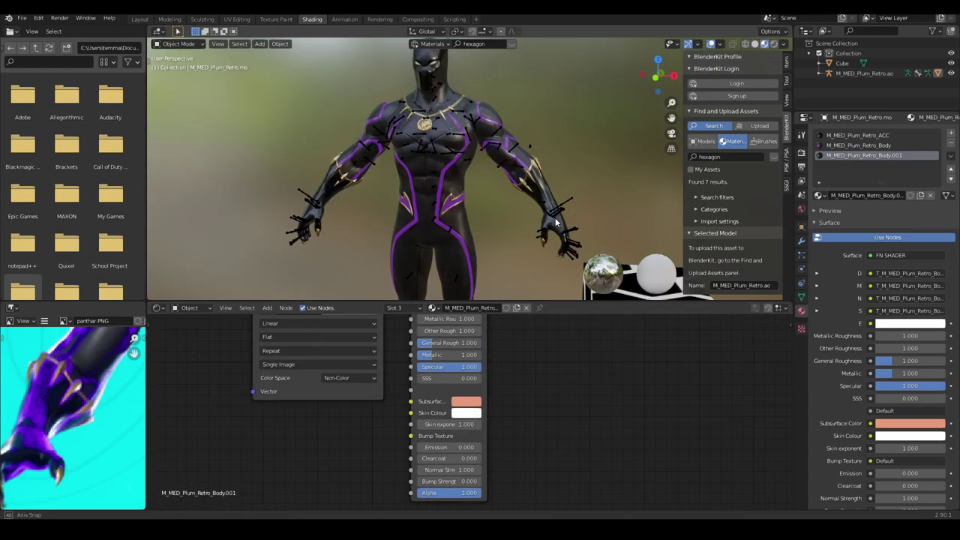
- Inspect the non-glowing forearms and gold claws from several angles
{"action": "scroll", "coordinate": [557, 217], "scroll_direction": "up", "scroll_amount": 2}
{"action": "middle_click_drag", "start_coordinate": [556, 222], "coordinate": [452, 222]}
{"action": "scroll", "coordinate": [552, 239], "scroll_direction": "up", "scroll_amount": 3}
{"action": "scroll", "coordinate": [566, 223], "scroll_direction": "up", "scroll_amount": 4}
{"action": "scroll", "coordinate": [533, 122], "scroll_direction": "down", "scroll_amount": 1}
{"action": "scroll", "coordinate": [490, 202], "scroll_direction": "down", "scroll_amount": 2}
{"action": "scroll", "coordinate": [524, 220], "scroll_direction": "up", "scroll_amount": 1}
{"action": "scroll", "coordinate": [504, 215], "scroll_direction": "down", "scroll_amount": 1}
{"action": "scroll", "coordinate": [478, 242], "scroll_direction": "down", "scroll_amount": 2}
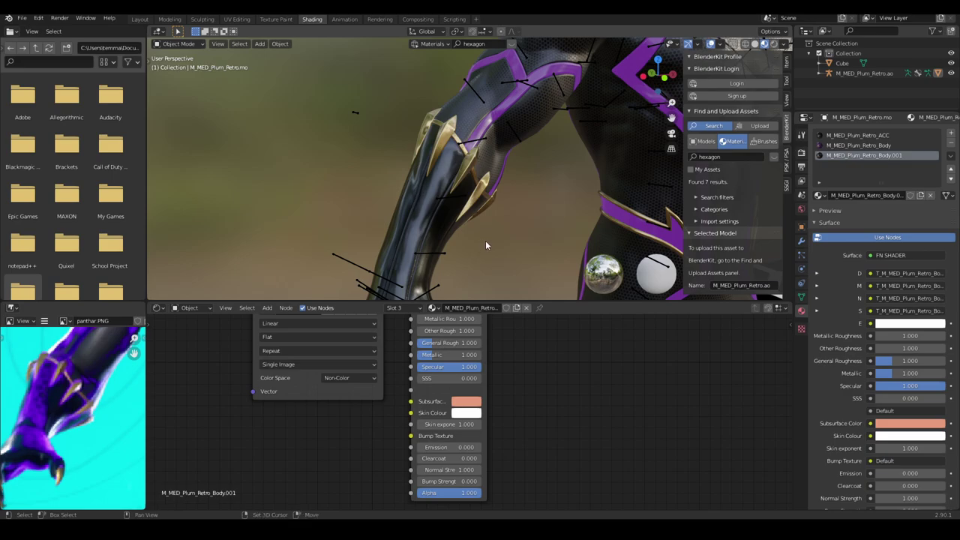
- Review the forearm material's texture and ColorRamp nodes alongside a close view of the forearm
{"action": "scroll", "coordinate": [311, 388], "scroll_direction": "down", "scroll_amount": 2}
{"action": "middle_click_drag", "start_coordinate": [310, 388], "coordinate": [384, 479]}
{"action": "middle_click_drag", "start_coordinate": [277, 370], "coordinate": [419, 431]}
{"action": "scroll", "coordinate": [419, 431], "scroll_direction": "down", "scroll_amount": 2}
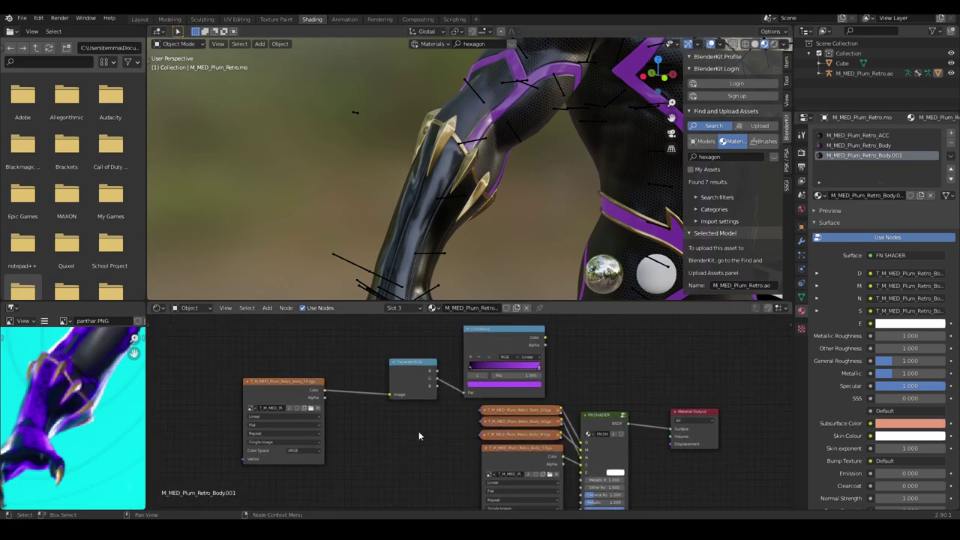
{"action": "scroll", "coordinate": [442, 420], "scroll_direction": "up", "scroll_amount": 4}
{"action": "scroll", "coordinate": [462, 218], "scroll_direction": "up", "scroll_amount": 2}
{"action": "middle_click_drag", "start_coordinate": [463, 220], "coordinate": [456, 211], "text": "shift"}
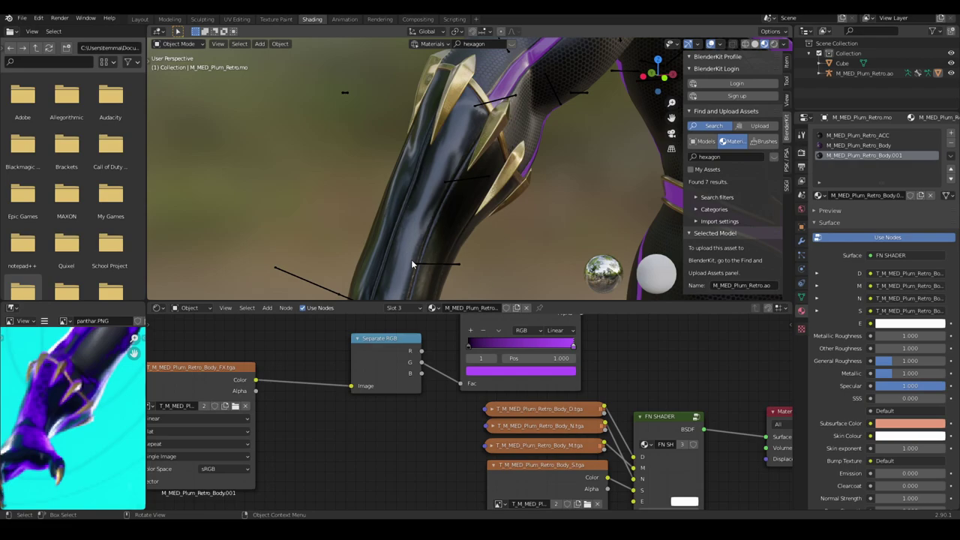
- Rename the forearm material to M_MED_Plum_Retro_Body_Underarm and save the file as Black Panther.blend in the Projects folder
{"action": "scroll", "coordinate": [208, 423], "scroll_direction": "down", "scroll_amount": 5}
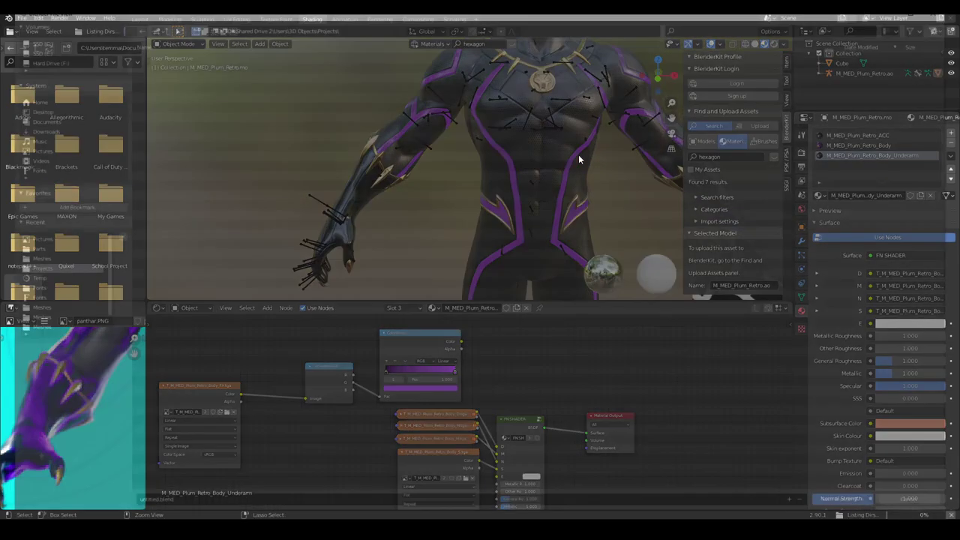
{"action": "key", "text": "ctrl+s"}
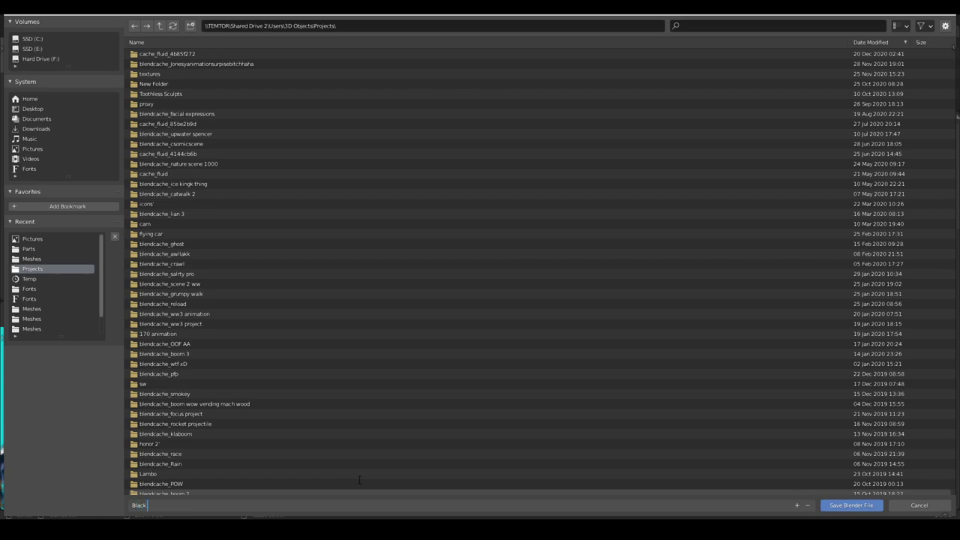
{"action": "type", "text": "Black Panther.blend"}
{"action": "key", "text": "Return"}
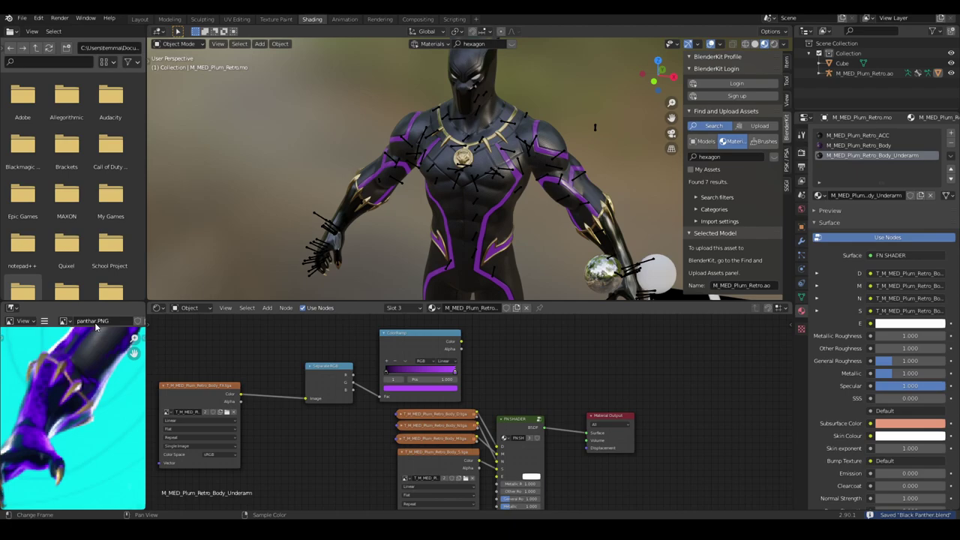
{"action": "scroll", "coordinate": [509, 211], "scroll_direction": "up", "scroll_amount": 6}
{"action": "scroll", "coordinate": [477, 219], "scroll_direction": "down", "scroll_amount": 3}
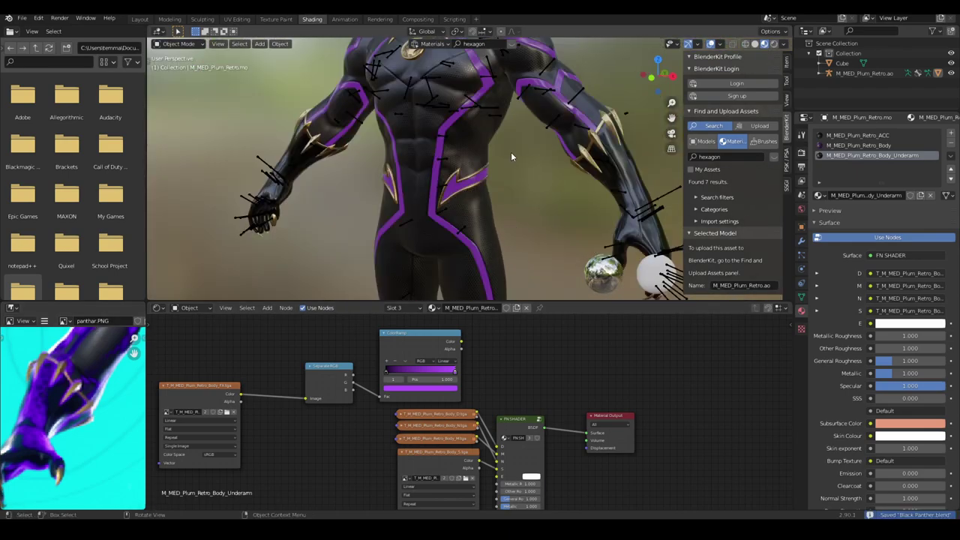
- Switch to the M_MED_Plum_Retro_Body material slot and review its node setup
{"action": "middle_click_drag", "start_coordinate": [527, 90], "coordinate": [509, 168], "text": "shift"}
{"action": "middle_click_drag", "start_coordinate": [338, 408], "coordinate": [487, 436]}
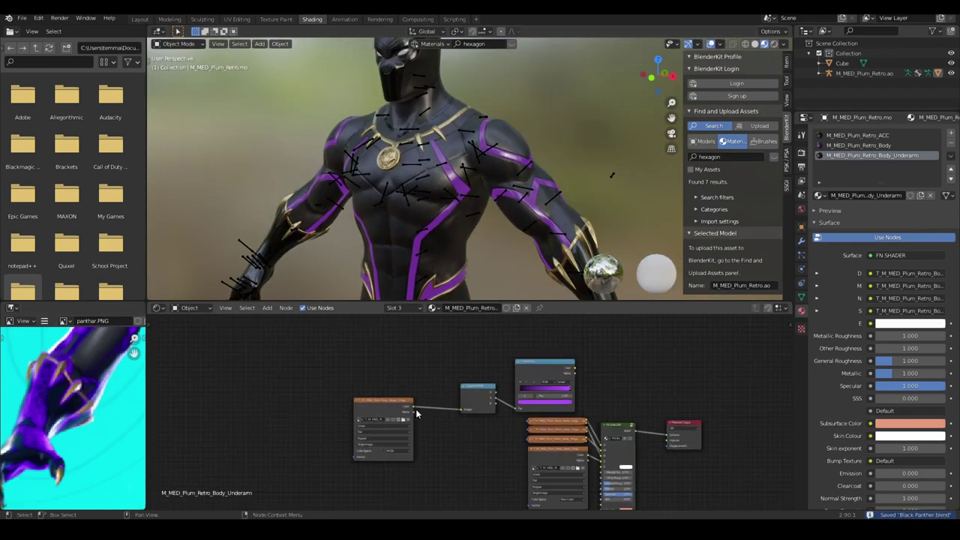
{"action": "left_click", "coordinate": [897, 147]}
{"action": "scroll", "coordinate": [584, 368], "scroll_direction": "down", "scroll_amount": 6}
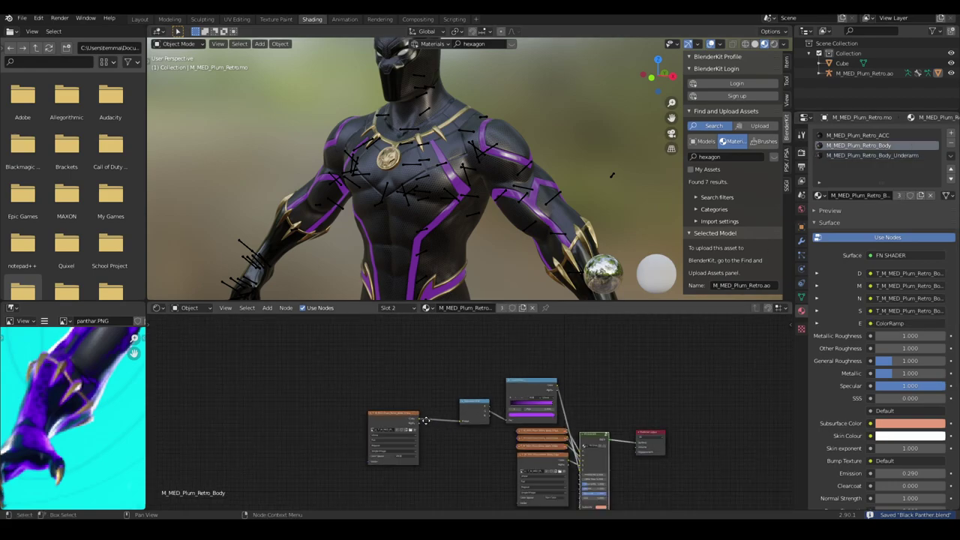
{"action": "middle_click_drag", "start_coordinate": [578, 350], "coordinate": [568, 387]}
{"action": "scroll", "coordinate": [568, 387], "scroll_direction": "up", "scroll_amount": 6}
{"action": "scroll", "coordinate": [568, 388], "scroll_direction": "down", "scroll_amount": 4}
{"action": "scroll", "coordinate": [561, 213], "scroll_direction": "down", "scroll_amount": 5}
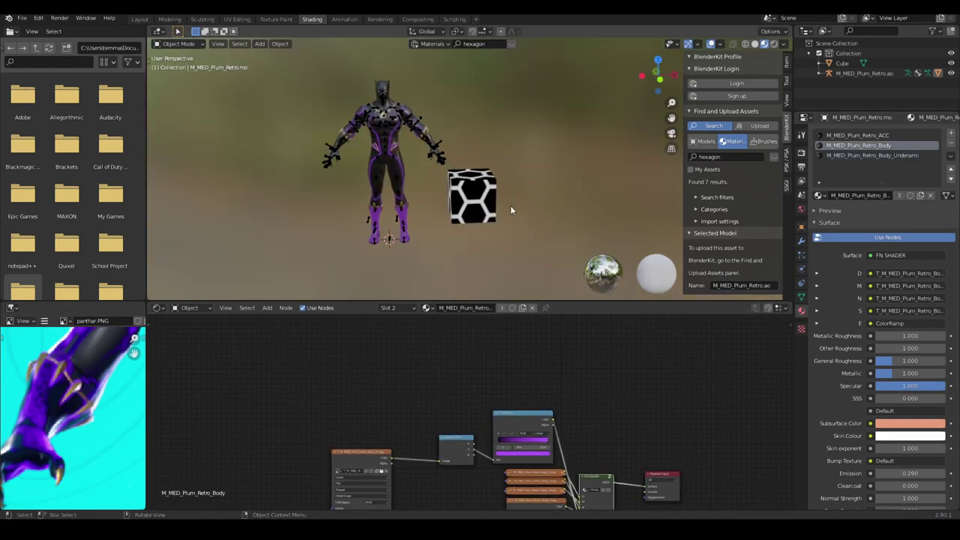
- Copy the hexa_sheet.png image texture node from the cube's material into the character's M_MED_Plum_Retro_Body node tree
{"action": "scroll", "coordinate": [510, 206], "scroll_direction": "up", "scroll_amount": 4}
{"action": "left_click", "coordinate": [490, 221]}
{"action": "scroll", "coordinate": [504, 411], "scroll_direction": "up", "scroll_amount": 2}
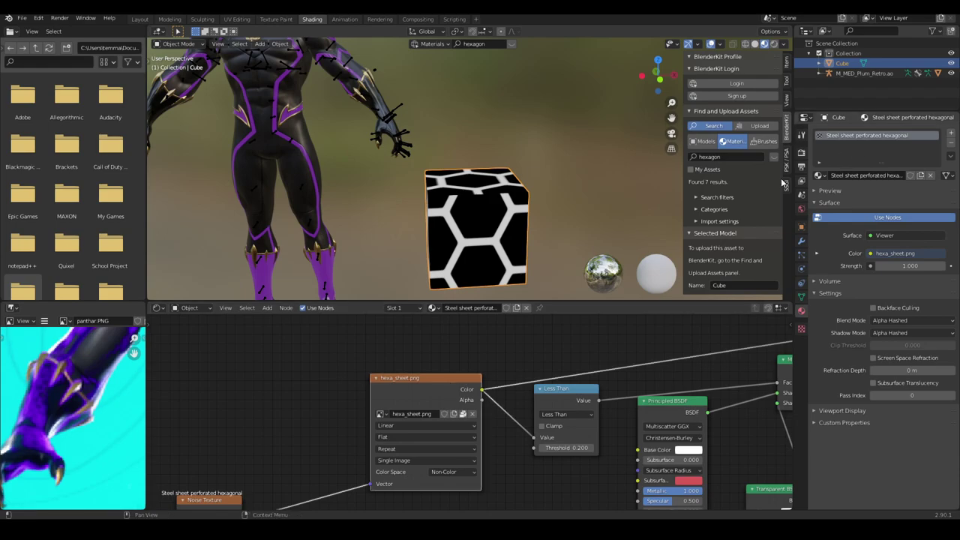
{"action": "scroll", "coordinate": [409, 130], "scroll_direction": "down", "scroll_amount": 3}
{"action": "left_click", "coordinate": [484, 154]}
{"action": "scroll", "coordinate": [493, 380], "scroll_direction": "up", "scroll_amount": 3}
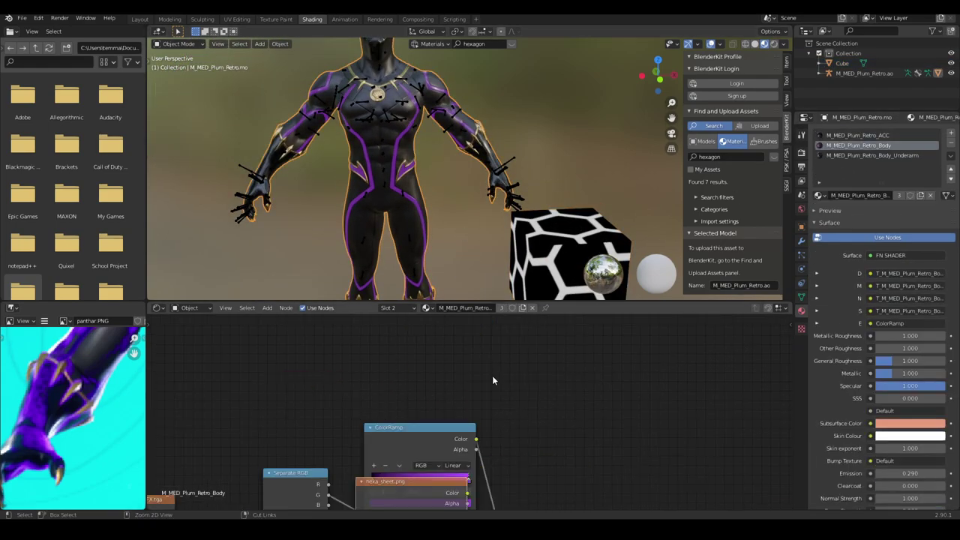
{"action": "left_click_drag", "start_coordinate": [405, 483], "coordinate": [257, 351]}
- Preview the hexa_sheet.png texture on the body and add Texture Coordinate and Mapping nodes in front of it
{"action": "middle_click_drag", "start_coordinate": [257, 349], "coordinate": [353, 352]}
{"action": "left_click", "coordinate": [353, 352], "text": "ctrl+shift"}
{"action": "middle_click_drag", "start_coordinate": [435, 159], "coordinate": [548, 221], "text": "shift"}
{"action": "key", "text": "ctrl+t"}
{"action": "middle_click_drag", "start_coordinate": [353, 352], "coordinate": [520, 376]}
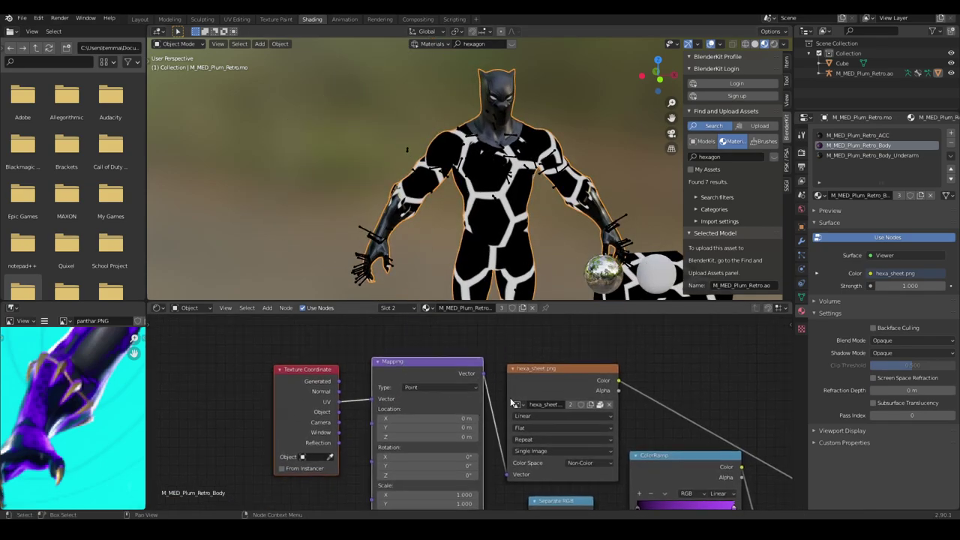
- Space out the Texture Coordinate, Mapping and hexa_sheet.png nodes above the rest of the body material's nodes
{"action": "left_click_drag", "start_coordinate": [538, 365], "coordinate": [527, 349]}
{"action": "left_click_drag", "start_coordinate": [418, 368], "coordinate": [394, 351]}
{"action": "left_click_drag", "start_coordinate": [306, 387], "coordinate": [255, 395]}
{"action": "middle_click_drag", "start_coordinate": [318, 415], "coordinate": [416, 391]}
{"action": "scroll", "coordinate": [303, 358], "scroll_direction": "down", "scroll_amount": 3}
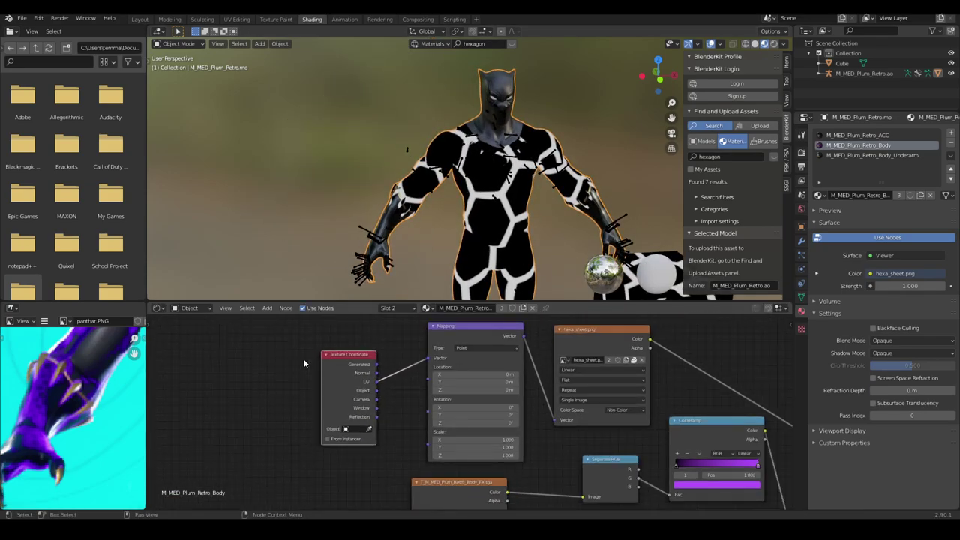
- Examine the hexagon preview on the suit together with the hexa_sheet.png and Mapping node settings
{"action": "middle_click_drag", "start_coordinate": [353, 366], "coordinate": [386, 370]}
{"action": "scroll", "coordinate": [414, 402], "scroll_direction": "up", "scroll_amount": 4}
{"action": "scroll", "coordinate": [590, 349], "scroll_direction": "up", "scroll_amount": 3}
{"action": "middle_click_drag", "start_coordinate": [590, 349], "coordinate": [467, 388]}
{"action": "scroll", "coordinate": [467, 388], "scroll_direction": "down", "scroll_amount": 4}
{"action": "middle_click_drag", "start_coordinate": [597, 287], "coordinate": [588, 285]}
{"action": "middle_click_drag", "start_coordinate": [589, 285], "coordinate": [570, 253], "text": "shift"}
{"action": "scroll", "coordinate": [507, 388], "scroll_direction": "up", "scroll_amount": 5}
{"action": "middle_click_drag", "start_coordinate": [508, 388], "coordinate": [462, 373]}
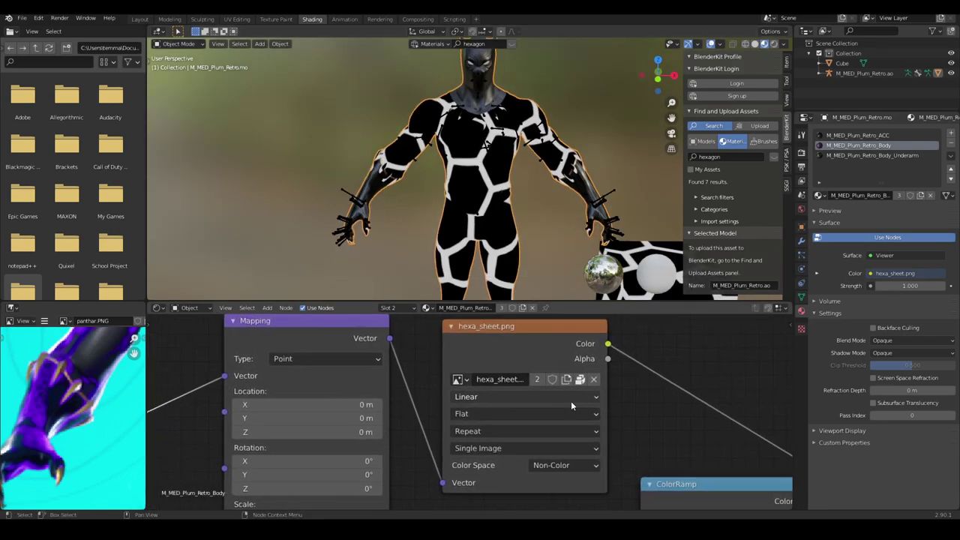
- Add a Value node below the Texture Coordinate node and connect it to the Mapping node's Scale
{"action": "middle_click_drag", "start_coordinate": [234, 432], "coordinate": [489, 336]}
{"action": "key", "text": "shift+a"}
{"action": "left_click", "coordinate": [489, 336]}
{"action": "type", "text": "val"}
{"action": "key", "text": "Return"}
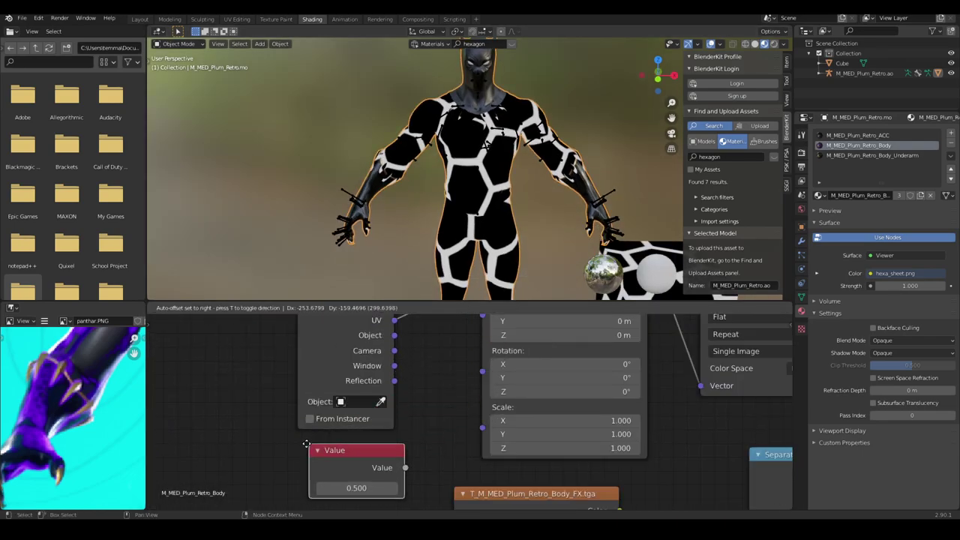
{"action": "left_click_drag", "start_coordinate": [484, 435], "coordinate": [483, 428]}
{"action": "scroll", "coordinate": [414, 477], "scroll_direction": "down", "scroll_amount": 2}
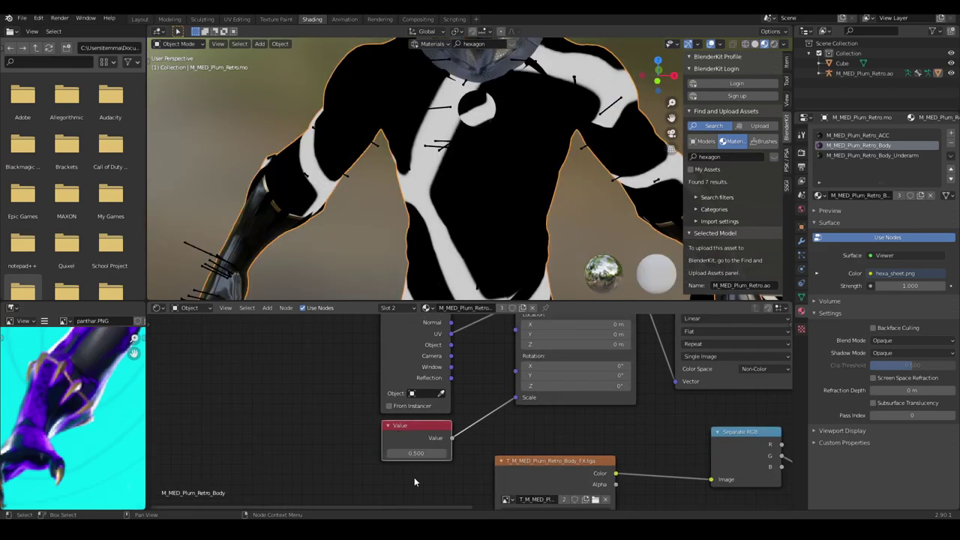
- Set the Value node driving the hexagon texture's scale to 25.5, comparing the pattern with the reference image
{"action": "left_click_drag", "start_coordinate": [421, 453], "coordinate": [525, 452]}
{"action": "middle_click_drag", "start_coordinate": [84, 364], "coordinate": [82, 501]}
{"action": "scroll", "coordinate": [82, 501], "scroll_direction": "up", "scroll_amount": 5}
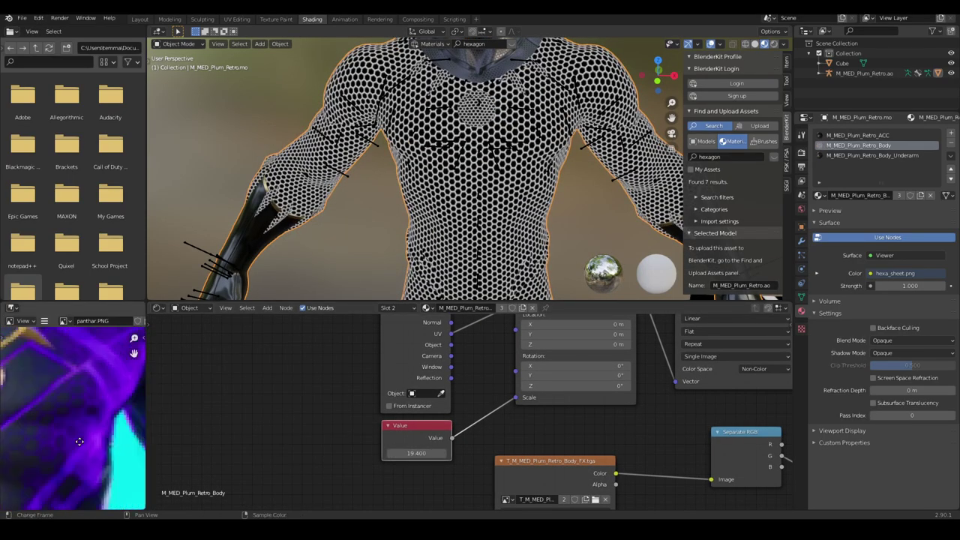
{"action": "scroll", "coordinate": [618, 203], "scroll_direction": "down", "scroll_amount": 5}
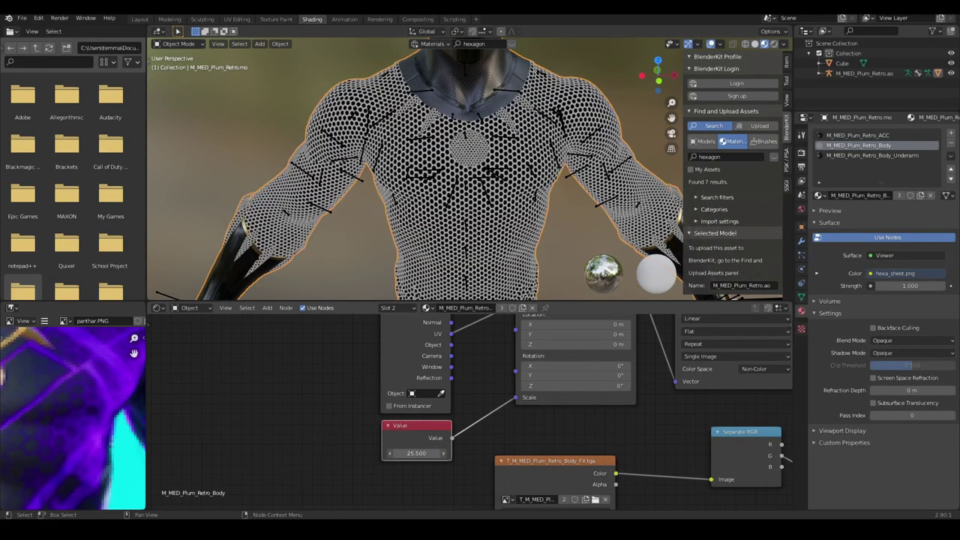
- Compare the hexagon pattern's size on the torso and arms with the panthar.PNG reference image
{"action": "middle_click_drag", "start_coordinate": [549, 175], "coordinate": [605, 177]}
{"action": "scroll", "coordinate": [114, 405], "scroll_direction": "down", "scroll_amount": 5}
{"action": "middle_click_drag", "start_coordinate": [114, 405], "coordinate": [14, 465]}
{"action": "scroll", "coordinate": [112, 409], "scroll_direction": "up", "scroll_amount": 4}
{"action": "scroll", "coordinate": [60, 397], "scroll_direction": "down", "scroll_amount": 5}
{"action": "scroll", "coordinate": [58, 387], "scroll_direction": "up", "scroll_amount": 5}
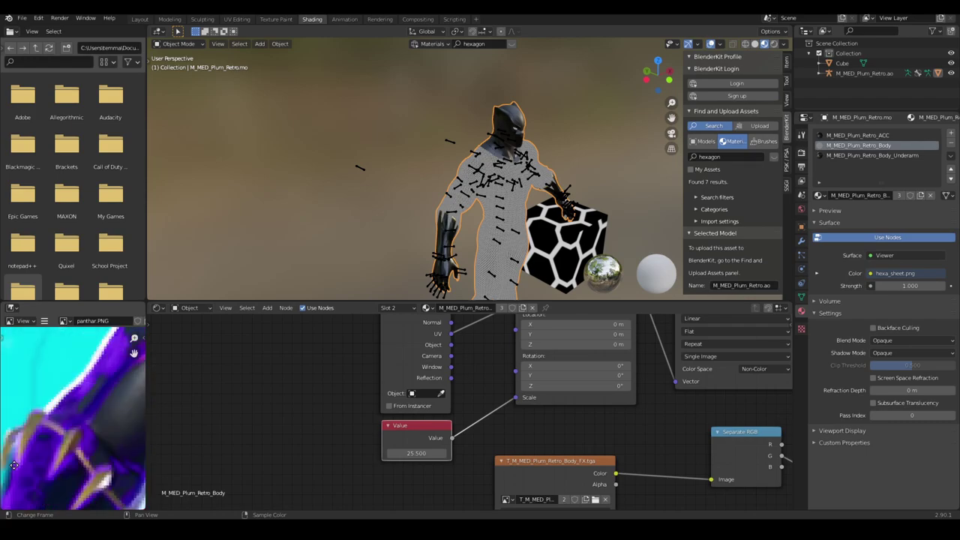
{"action": "scroll", "coordinate": [429, 260], "scroll_direction": "up", "scroll_amount": 8}
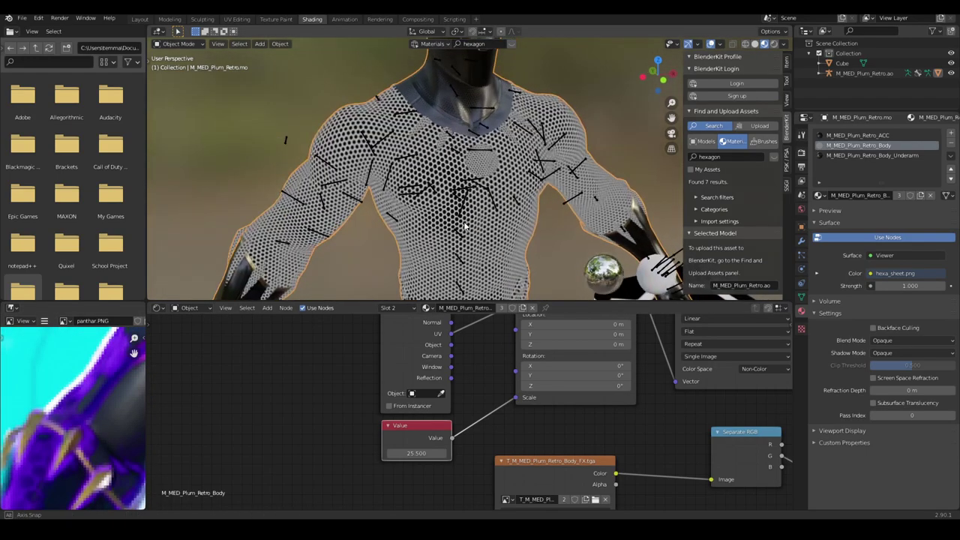
{"action": "scroll", "coordinate": [64, 391], "scroll_direction": "down", "scroll_amount": 5}
{"action": "middle_click_drag", "start_coordinate": [483, 384], "coordinate": [402, 443]}
{"action": "scroll", "coordinate": [402, 443], "scroll_direction": "down", "scroll_amount": 4}
{"action": "middle_click_drag", "start_coordinate": [502, 412], "coordinate": [460, 385]}
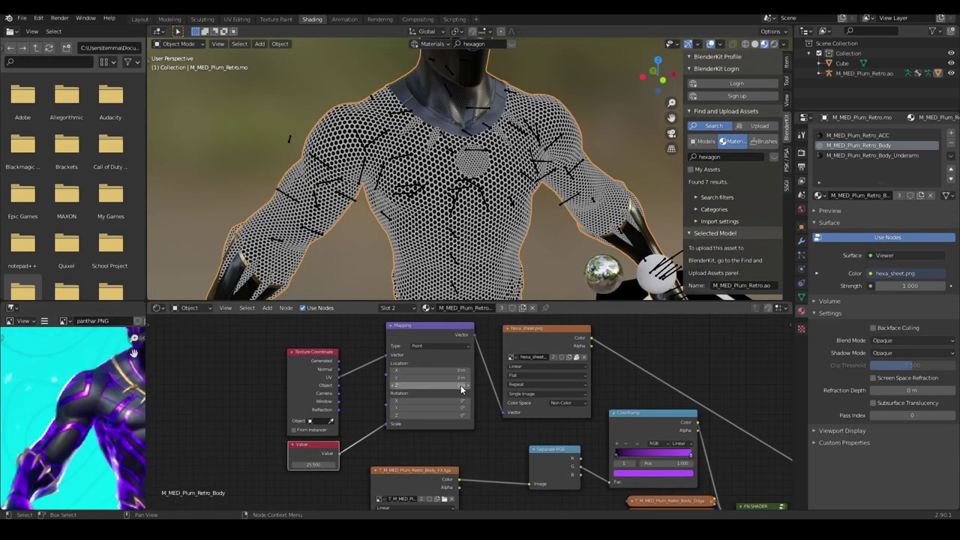
- End the hexagon preview by sending the FN SHADER group back to the body material's output
{"action": "middle_click_drag", "start_coordinate": [533, 439], "coordinate": [464, 430]}
{"action": "scroll", "coordinate": [463, 430], "scroll_direction": "up", "scroll_amount": 3}
{"action": "left_click", "coordinate": [480, 455], "text": "ctrl+shift"}
- Select both boots as linked geometry and assign them the M_MED_Plum_Retro_Body_Underarm material
{"action": "scroll", "coordinate": [492, 255], "scroll_direction": "up", "scroll_amount": 4}
{"action": "middle_click_drag", "start_coordinate": [491, 255], "coordinate": [559, 250]}
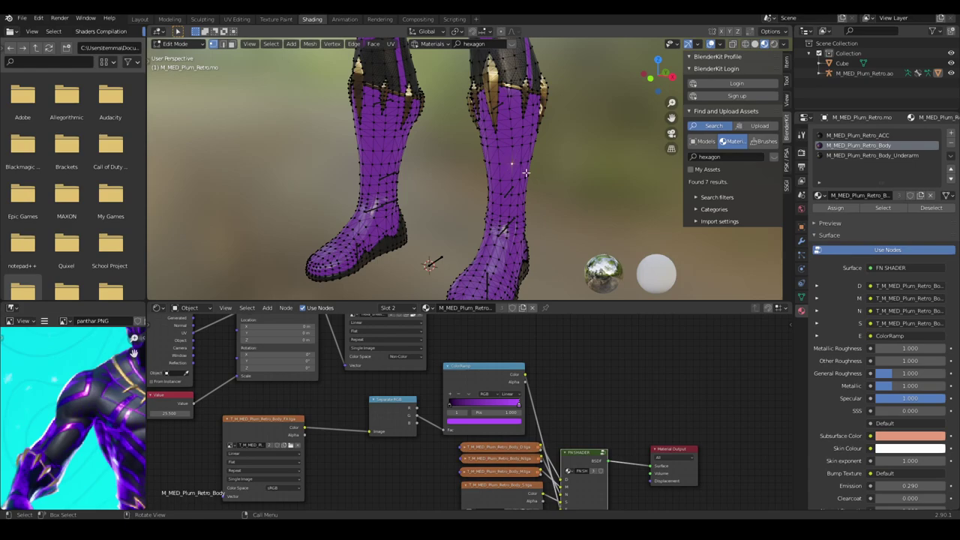
{"action": "key", "text": "ctrl+l"}
{"action": "key", "text": "ctrl+l"}
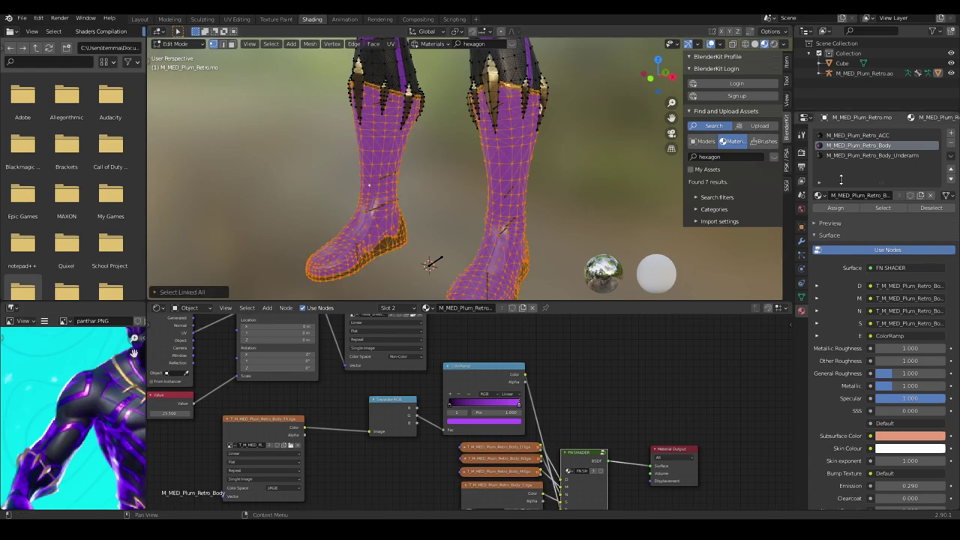
{"action": "left_click", "coordinate": [859, 155]}
{"action": "left_click", "coordinate": [839, 208]}
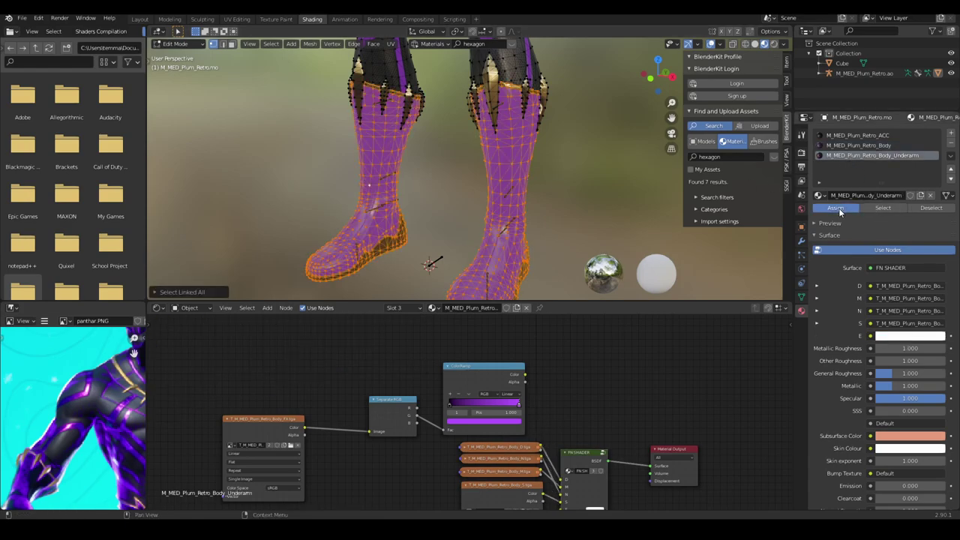
{"action": "scroll", "coordinate": [473, 142], "scroll_direction": "down", "scroll_amount": 4}
{"action": "key", "text": "Tab"}
- Rename the non-glowing limb material to M_MED_Plum_Retro_Body_Underlimbs and save the file
{"action": "scroll", "coordinate": [477, 130], "scroll_direction": "up", "scroll_amount": 2}
{"action": "mouse_move", "coordinate": [518, 135]}
{"action": "middle_mouse_down"}
{"action": "mouse_move", "coordinate": [477, 130]}
{"action": "mouse_move", "coordinate": [519, 133]}
{"action": "middle_mouse_up"}
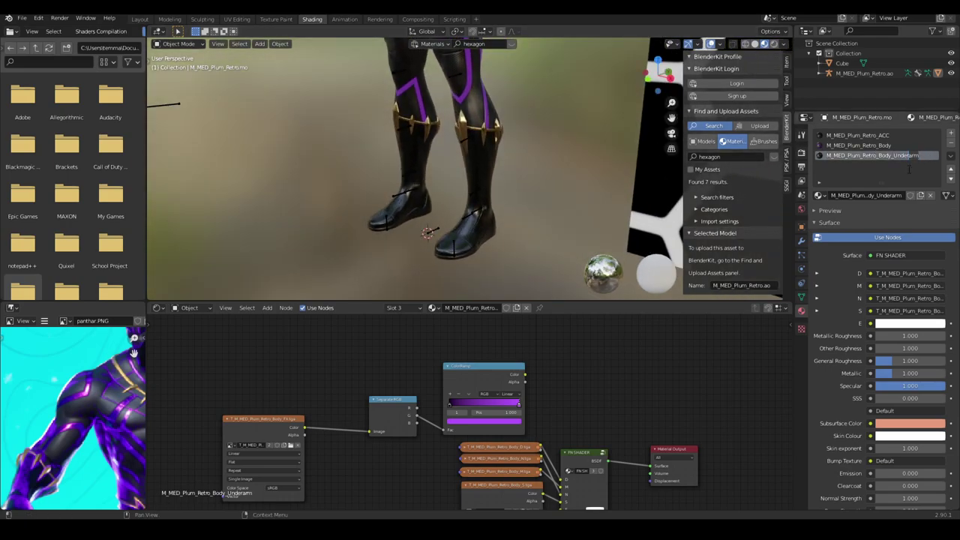
{"action": "key", "text": "Return"}
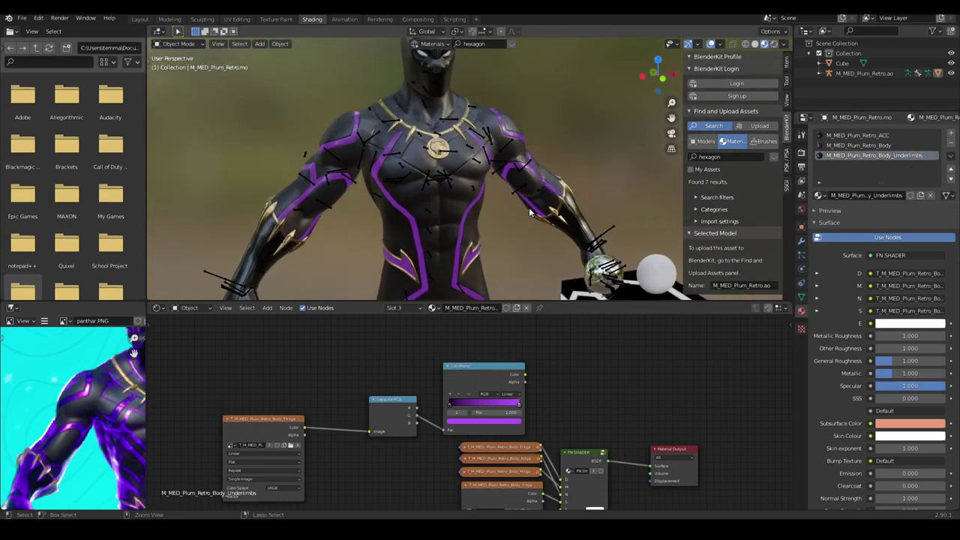
{"action": "key", "text": "ctrl+s"}
- Make M_MED_Plum_Retro_Body the active material again and review the suit alongside its nodes
{"action": "scroll", "coordinate": [528, 188], "scroll_direction": "up", "scroll_amount": 2}
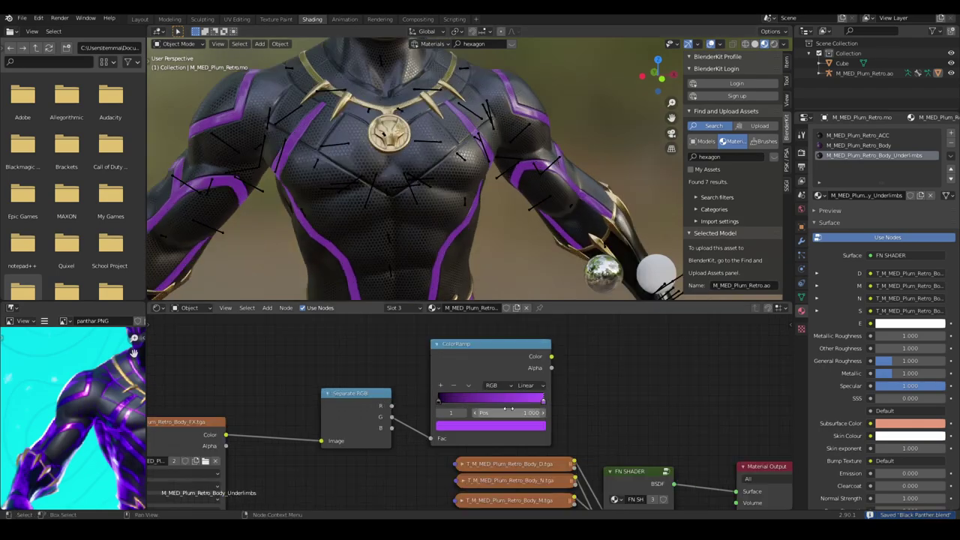
{"action": "scroll", "coordinate": [533, 411], "scroll_direction": "down", "scroll_amount": 2}
{"action": "middle_click_drag", "start_coordinate": [529, 406], "coordinate": [497, 366]}
{"action": "middle_click_drag", "start_coordinate": [480, 203], "coordinate": [472, 225]}
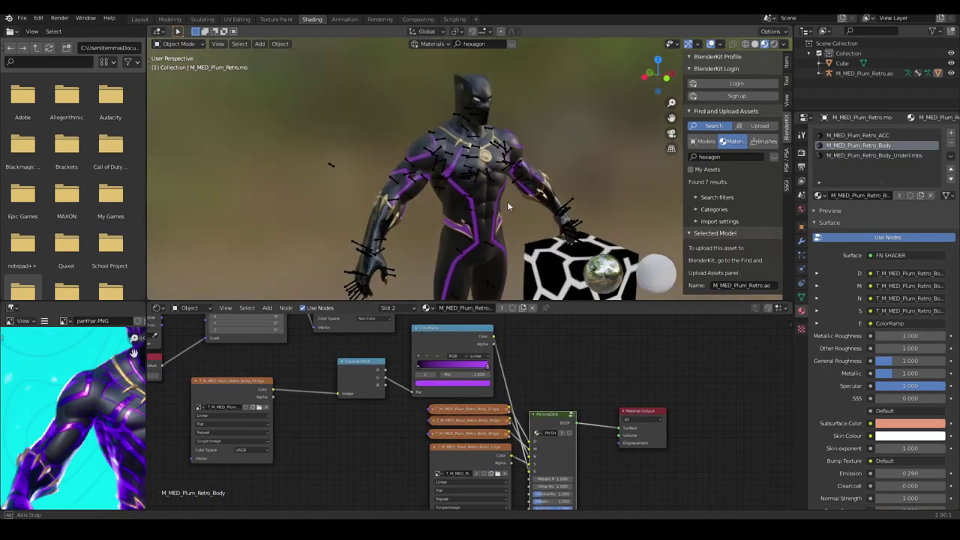
{"action": "scroll", "coordinate": [466, 230], "scroll_direction": "up", "scroll_amount": 3}
{"action": "middle_click_drag", "start_coordinate": [426, 320], "coordinate": [415, 367]}
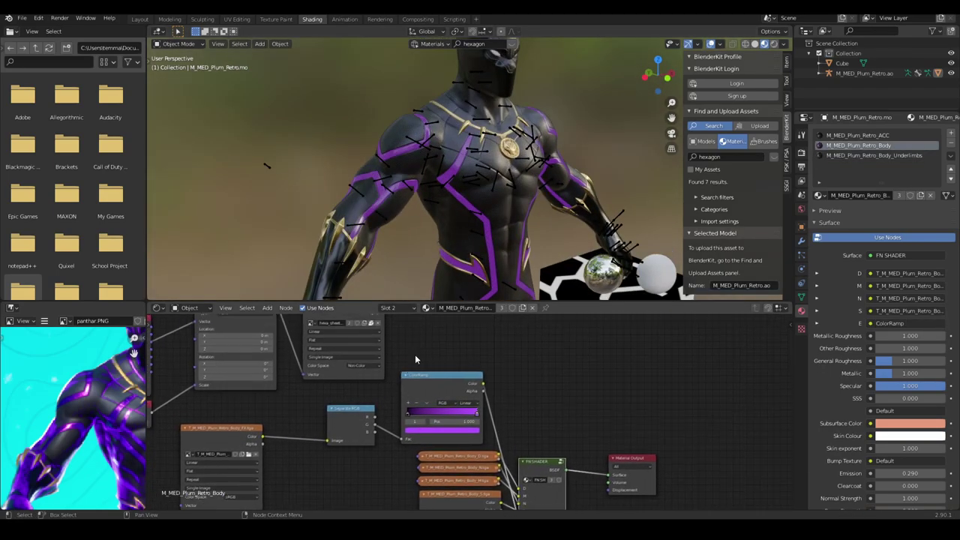
- Select the necklace's claws and medallion as linked geometry in Edit Mode, undoing the last selection change
{"action": "scroll", "coordinate": [510, 143], "scroll_direction": "up", "scroll_amount": 3}
{"action": "middle_click_drag", "start_coordinate": [516, 136], "coordinate": [443, 145]}
{"action": "scroll", "coordinate": [442, 144], "scroll_direction": "up", "scroll_amount": 3}
{"action": "key", "text": "Tab"}
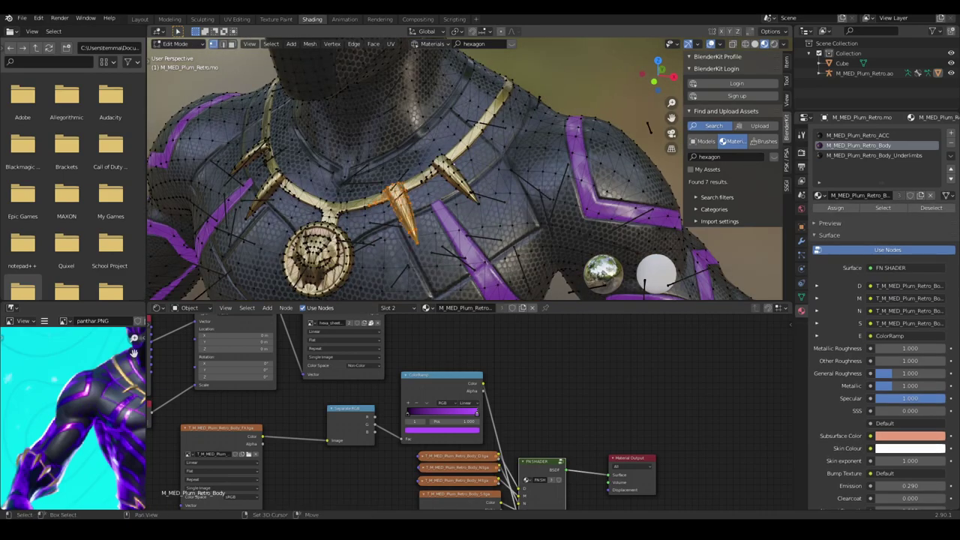
{"action": "middle_click_drag", "start_coordinate": [320, 218], "coordinate": [502, 221]}
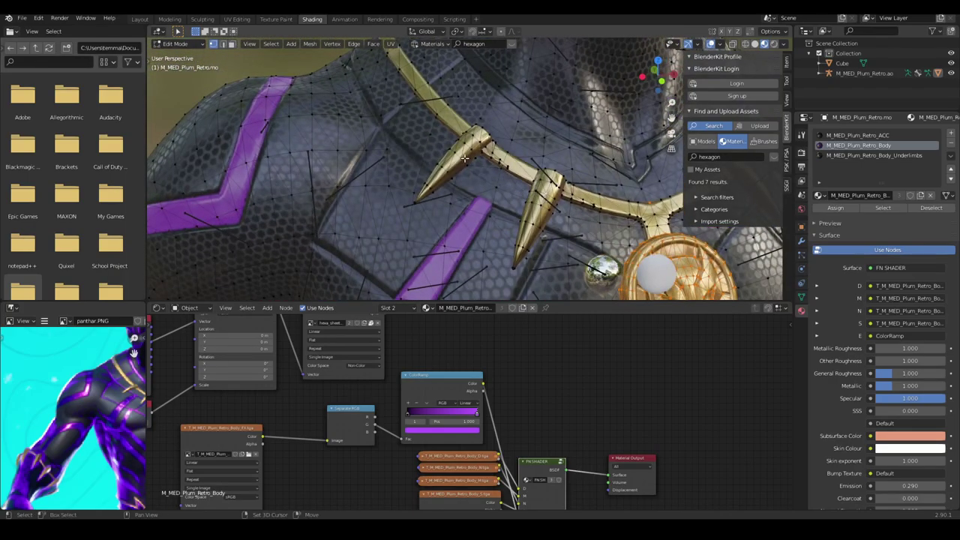
{"action": "key", "text": "ctrl+l"}
{"action": "scroll", "coordinate": [455, 164], "scroll_direction": "down", "scroll_amount": 3}
{"action": "key", "text": "ctrl+z"}
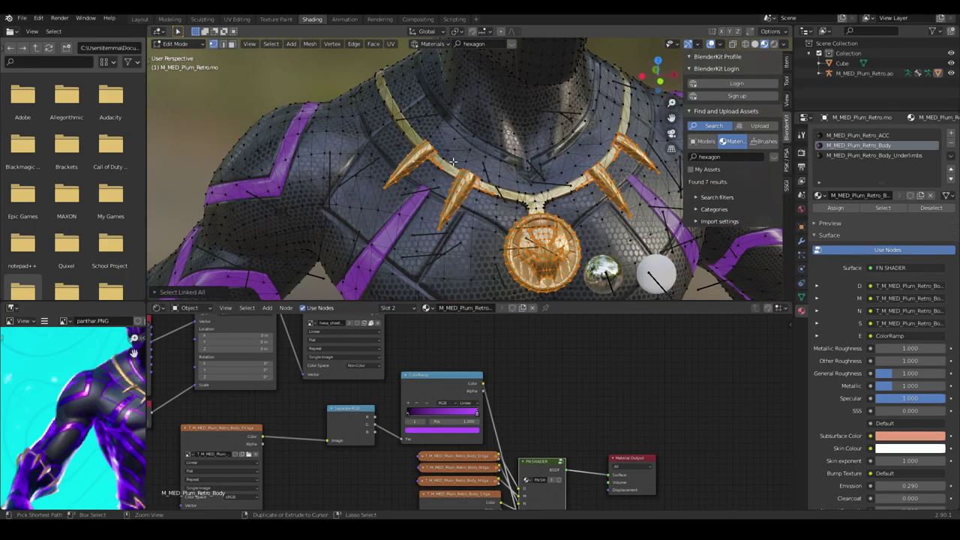
- Examine the gold claws and bands around the forearms in close-up
{"action": "scroll", "coordinate": [453, 162], "scroll_direction": "down", "scroll_amount": 4}
{"action": "middle_click_drag", "start_coordinate": [475, 163], "coordinate": [508, 108]}
{"action": "scroll", "coordinate": [455, 169], "scroll_direction": "up", "scroll_amount": 4}
{"action": "scroll", "coordinate": [499, 142], "scroll_direction": "down", "scroll_amount": 5}
{"action": "scroll", "coordinate": [566, 180], "scroll_direction": "up", "scroll_amount": 4}
{"action": "middle_click_drag", "start_coordinate": [566, 181], "coordinate": [501, 171]}
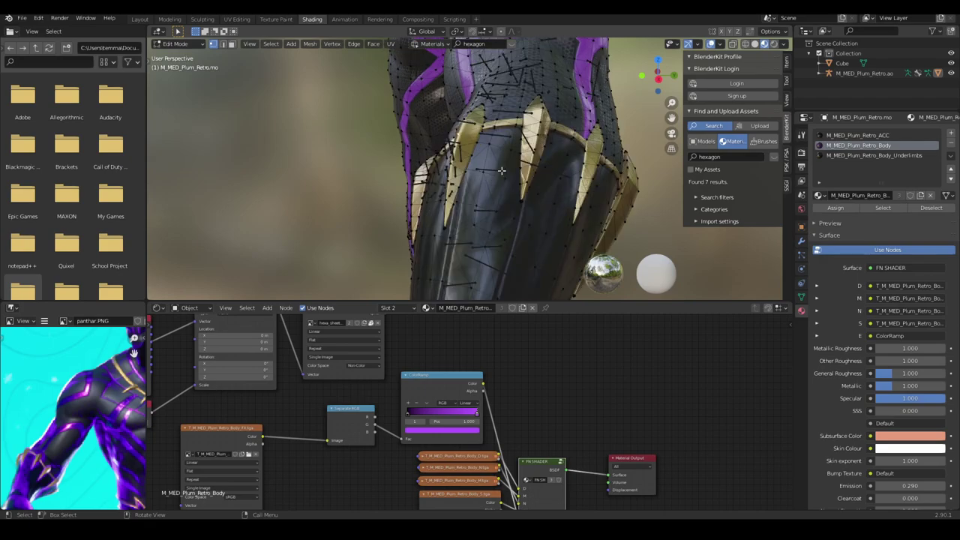
{"action": "middle_click_drag", "start_coordinate": [582, 132], "coordinate": [498, 171], "text": "shift"}
{"action": "middle_click_drag", "start_coordinate": [443, 200], "coordinate": [409, 182]}
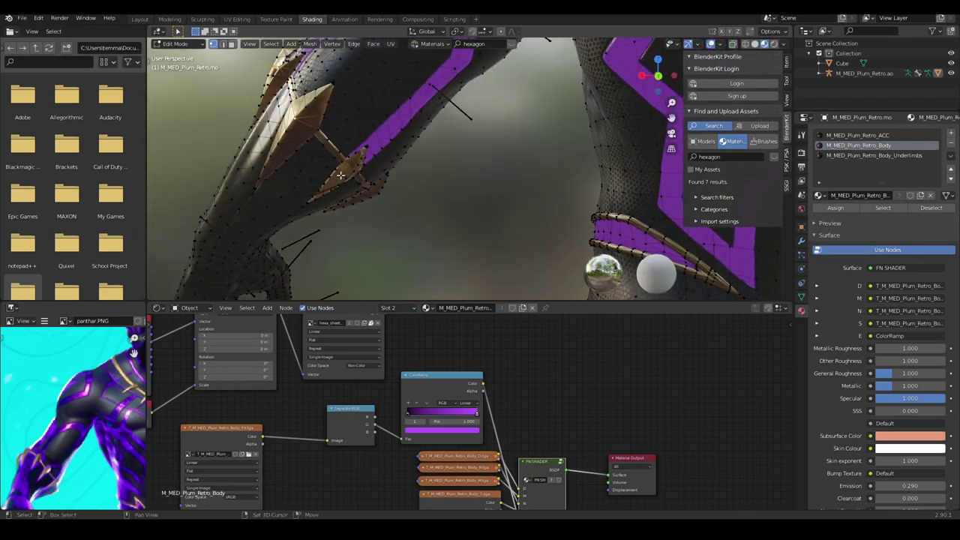
- Study the necklace, belt and forearm claws in the panthar.PNG reference image to compare their gold details
{"action": "mouse_move", "coordinate": [79, 396]}
{"action": "middle_mouse_down"}
{"action": "mouse_move", "coordinate": [7, 412]}
{"action": "mouse_move", "coordinate": [89, 401]}
{"action": "mouse_move", "coordinate": [85, 390]}
{"action": "middle_mouse_up"}
{"action": "scroll", "coordinate": [88, 401], "scroll_direction": "down", "scroll_amount": 3}
{"action": "scroll", "coordinate": [56, 440], "scroll_direction": "up", "scroll_amount": 3}
{"action": "scroll", "coordinate": [54, 447], "scroll_direction": "down", "scroll_amount": 3}
{"action": "scroll", "coordinate": [66, 446], "scroll_direction": "up", "scroll_amount": 3}
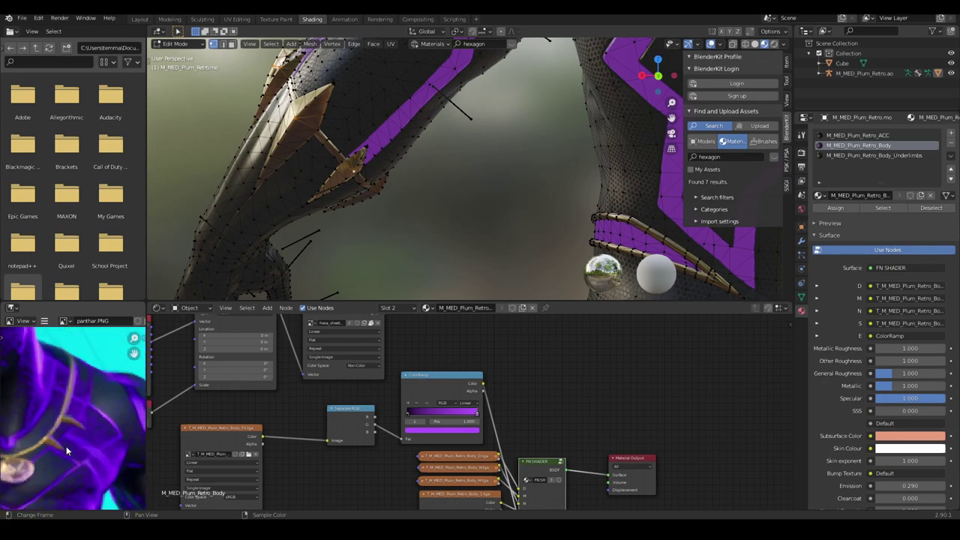
{"action": "scroll", "coordinate": [83, 445], "scroll_direction": "down", "scroll_amount": 4}
{"action": "middle_click_drag", "start_coordinate": [129, 460], "coordinate": [99, 385]}
{"action": "scroll", "coordinate": [78, 412], "scroll_direction": "up", "scroll_amount": 4}
{"action": "scroll", "coordinate": [54, 413], "scroll_direction": "down", "scroll_amount": 4}
{"action": "scroll", "coordinate": [64, 414], "scroll_direction": "up", "scroll_amount": 2}
{"action": "scroll", "coordinate": [67, 414], "scroll_direction": "down", "scroll_amount": 4}
{"action": "scroll", "coordinate": [68, 414], "scroll_direction": "up", "scroll_amount": 3}
{"action": "scroll", "coordinate": [138, 413], "scroll_direction": "up", "scroll_amount": 3}
{"action": "scroll", "coordinate": [113, 394], "scroll_direction": "up", "scroll_amount": 2}
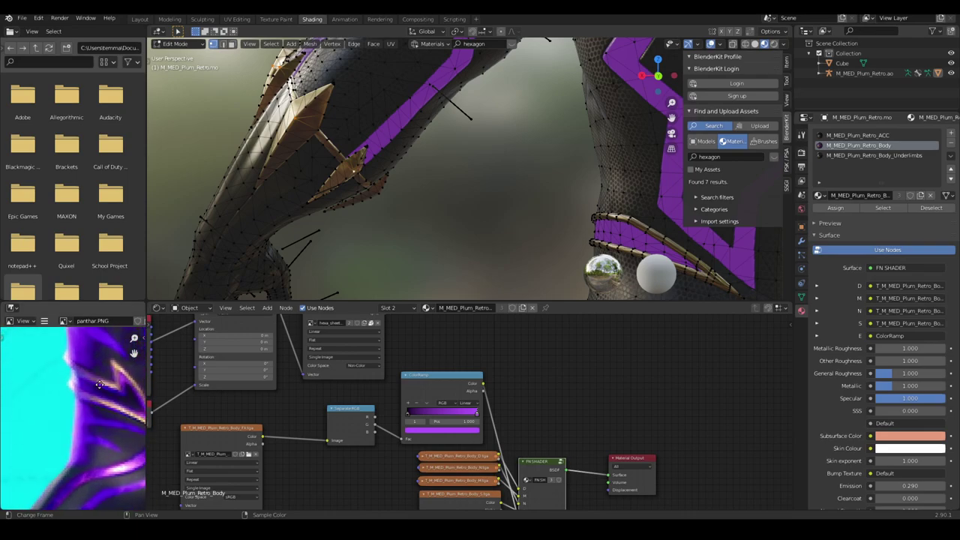
{"action": "scroll", "coordinate": [99, 388], "scroll_direction": "up", "scroll_amount": 2}
{"action": "middle_click_drag", "start_coordinate": [84, 454], "coordinate": [109, 458]}
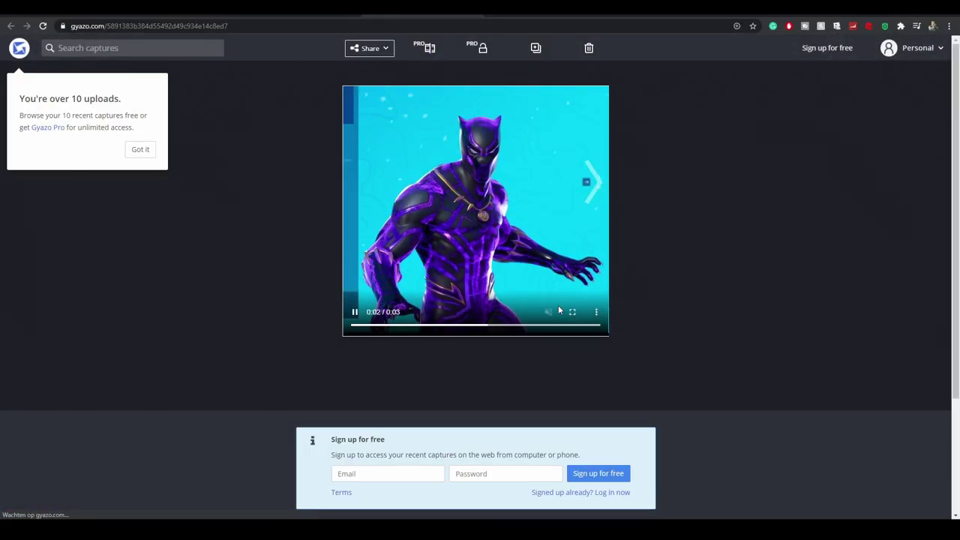
- View the Black Panther reference clip on Gyazo in full screen, and return to Blender
{"action": "left_click", "coordinate": [572, 311]}
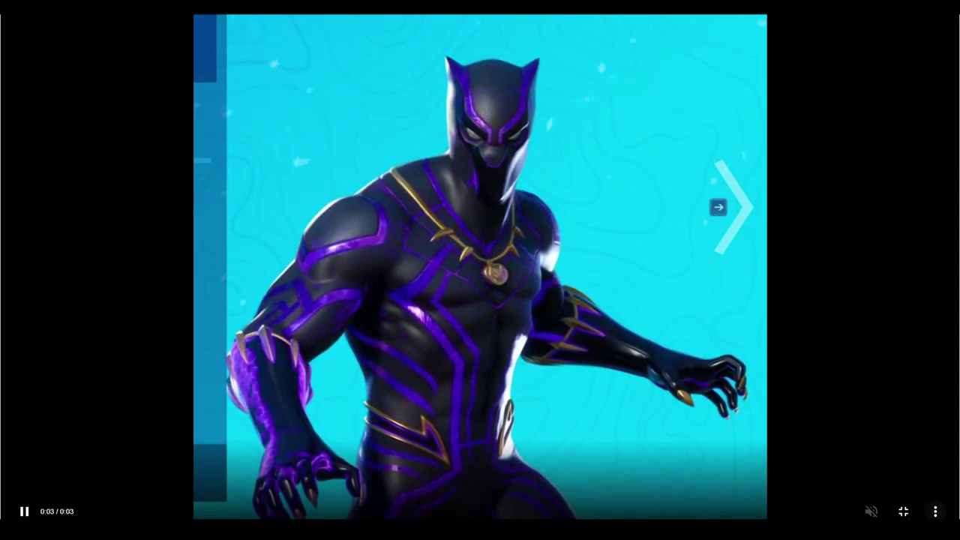
{"action": "key", "text": "Escape"}
{"action": "left_click", "coordinate": [902, 6]}
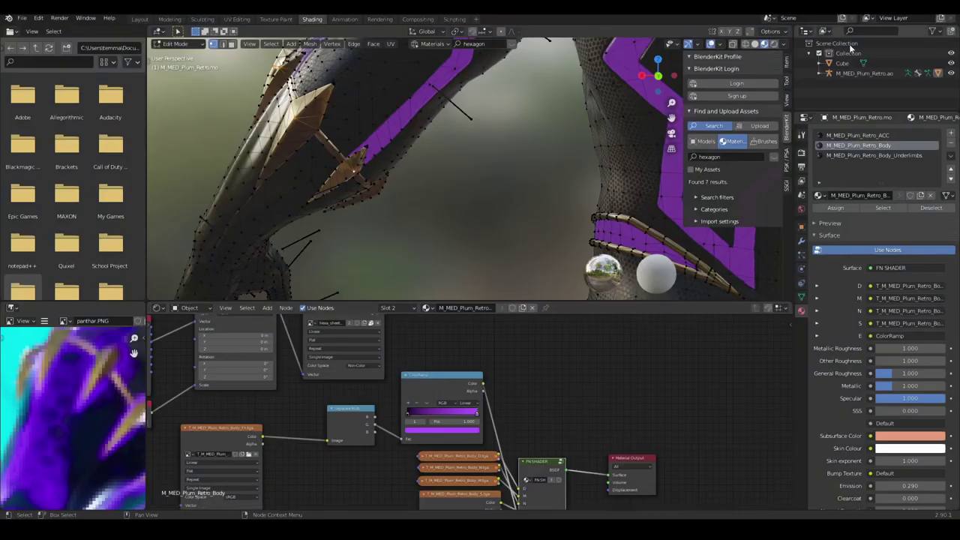
- Select all the gold claws on both forearms and the necklace, plus the medallion, as linked geometry in Edit Mode
{"action": "scroll", "coordinate": [455, 180], "scroll_direction": "down", "scroll_amount": 5}
{"action": "middle_click_drag", "start_coordinate": [427, 167], "coordinate": [531, 210], "text": "shift"}
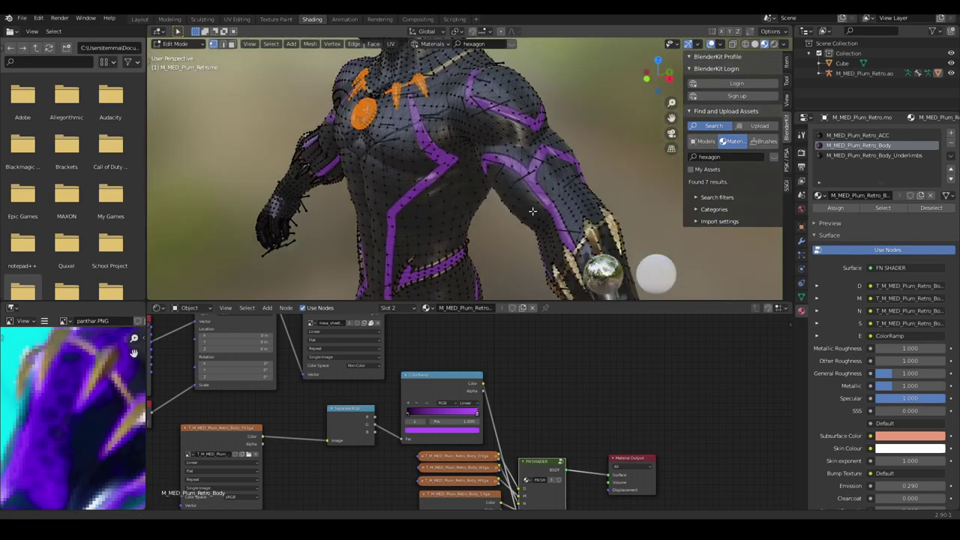
{"action": "scroll", "coordinate": [478, 203], "scroll_direction": "up", "scroll_amount": 7}
{"action": "middle_click_drag", "start_coordinate": [381, 128], "coordinate": [526, 196], "text": "shift"}
{"action": "scroll", "coordinate": [480, 196], "scroll_direction": "down", "scroll_amount": 5}
{"action": "scroll", "coordinate": [395, 195], "scroll_direction": "up", "scroll_amount": 4}
{"action": "middle_click_drag", "start_coordinate": [300, 218], "coordinate": [471, 201], "text": "shift"}
{"action": "middle_click_drag", "start_coordinate": [455, 243], "coordinate": [542, 180]}
{"action": "left_click", "coordinate": [418, 177]}
{"action": "key", "text": "ctrl+l"}
{"action": "scroll", "coordinate": [472, 197], "scroll_direction": "down", "scroll_amount": 4}
{"action": "key", "text": "c"}
{"action": "key", "text": "Escape"}
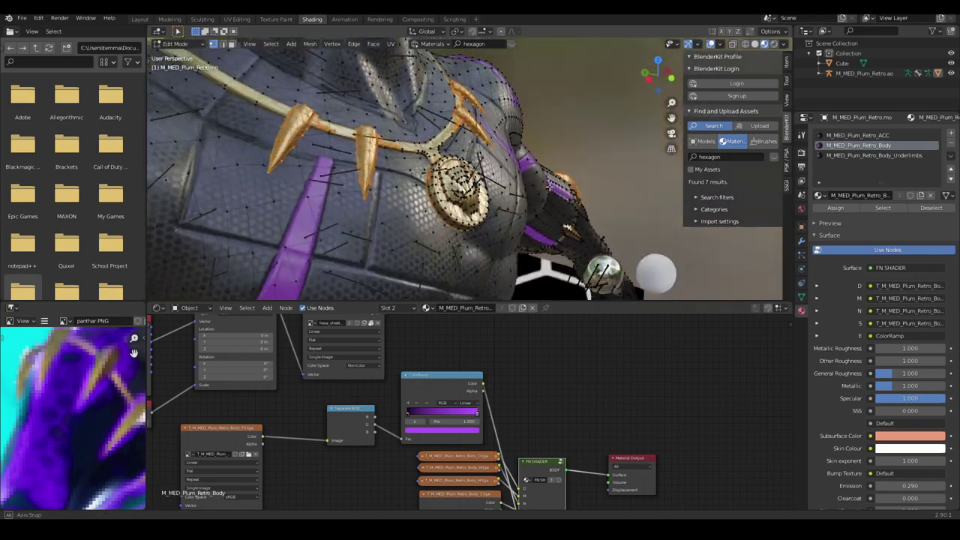
{"action": "scroll", "coordinate": [480, 184], "scroll_direction": "up", "scroll_amount": 2}
{"action": "middle_click_drag", "start_coordinate": [480, 184], "coordinate": [464, 204]}
{"action": "middle_click_drag", "start_coordinate": [595, 137], "coordinate": [320, 192]}
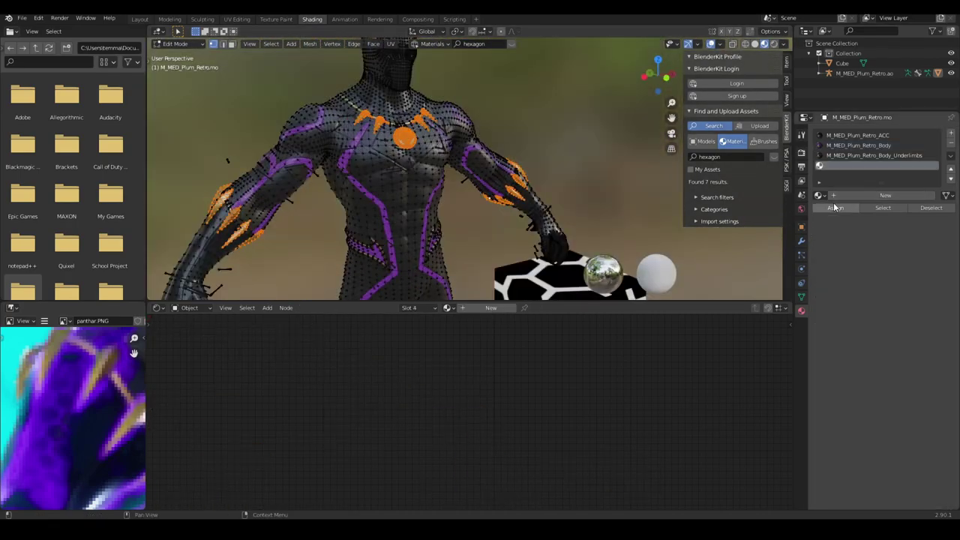
- Assign the selected claws and medallion to a fourth slot using M_MED_Plum_Retro_Body, and make that material a single-user copy
{"action": "left_click", "coordinate": [864, 201]}
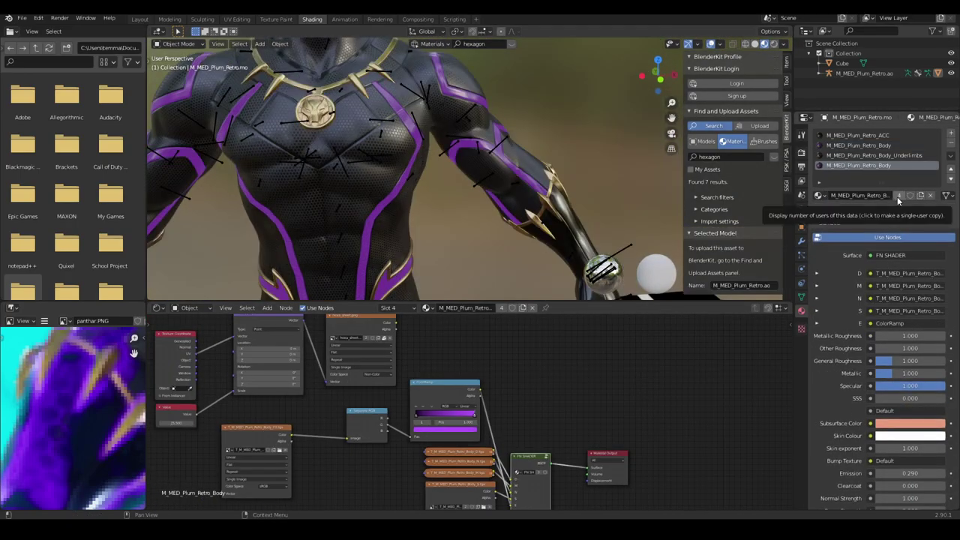
{"action": "left_click", "coordinate": [900, 196]}
{"action": "scroll", "coordinate": [450, 173], "scroll_direction": "down", "scroll_amount": 3}
{"action": "middle_click_drag", "start_coordinate": [442, 168], "coordinate": [481, 168]}
{"action": "key", "text": "Tab"}
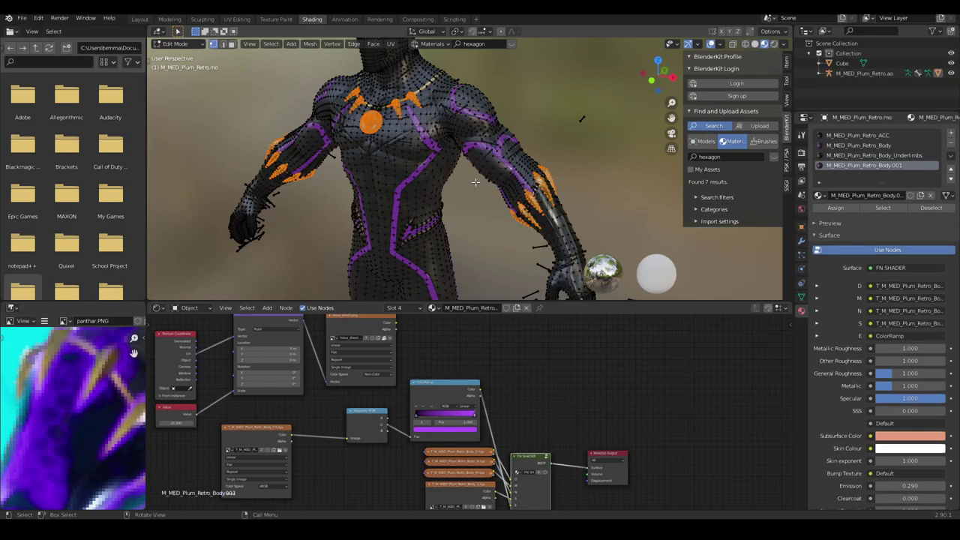
{"action": "middle_click_drag", "start_coordinate": [456, 116], "coordinate": [594, 226]}
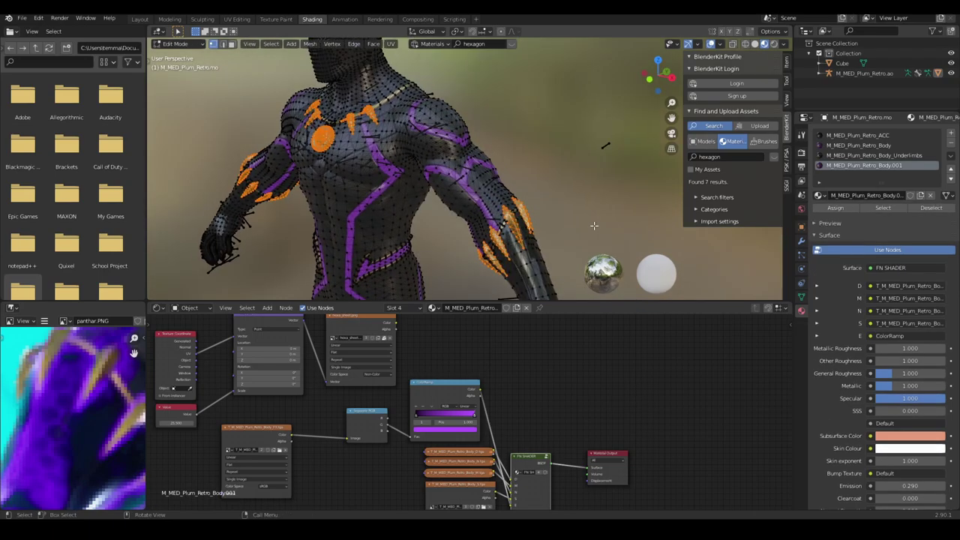
- Try assigning the selected claws and medallion to a newly added empty material slot
{"action": "left_click", "coordinate": [952, 135]}
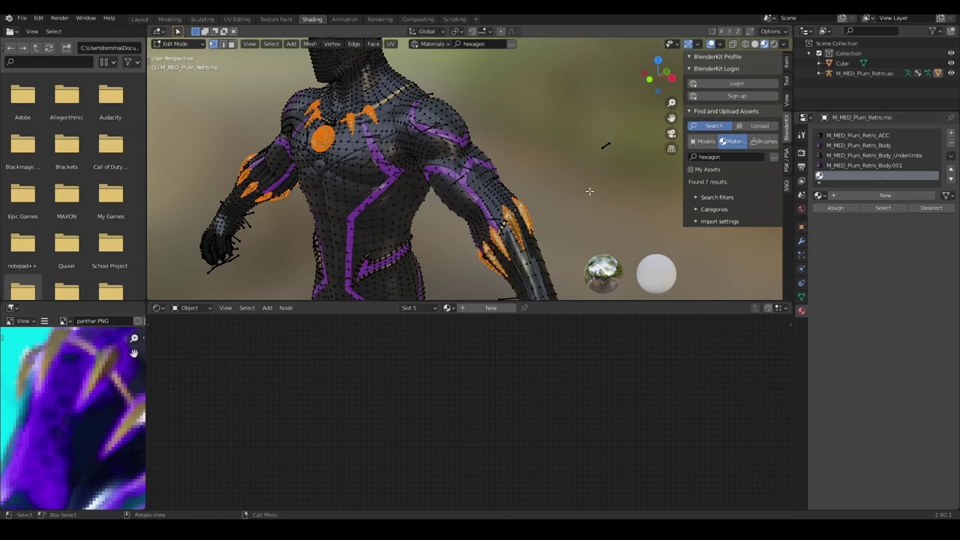
{"action": "middle_click_drag", "start_coordinate": [589, 192], "coordinate": [382, 117]}
{"action": "middle_click_drag", "start_coordinate": [389, 185], "coordinate": [511, 182]}
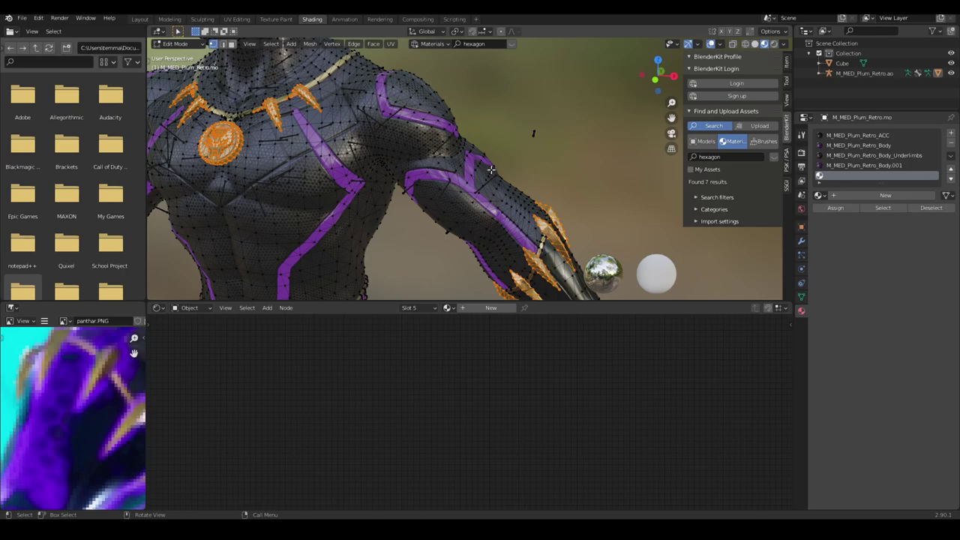
{"action": "middle_click_drag", "start_coordinate": [491, 171], "coordinate": [518, 180]}
{"action": "left_click", "coordinate": [834, 208]}
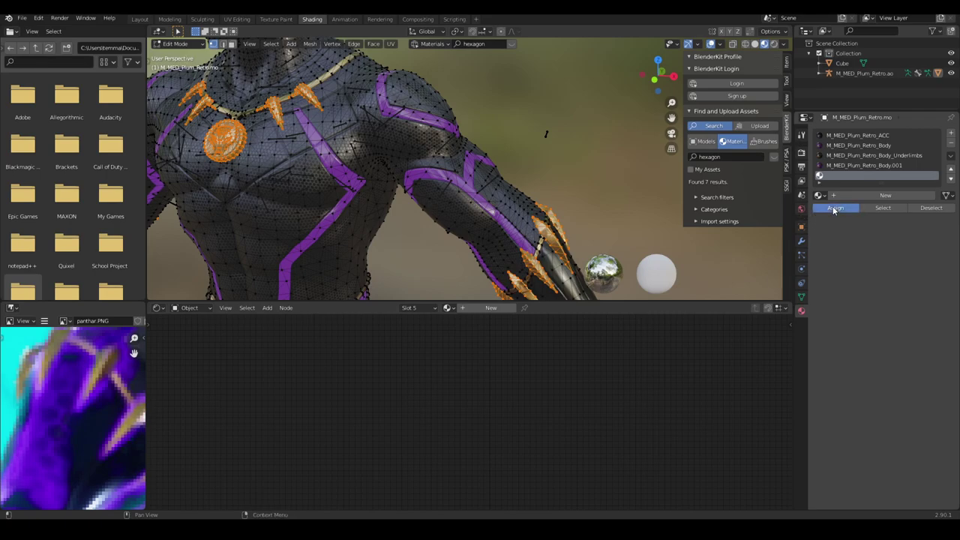
{"action": "middle_click_drag", "start_coordinate": [482, 166], "coordinate": [523, 182]}
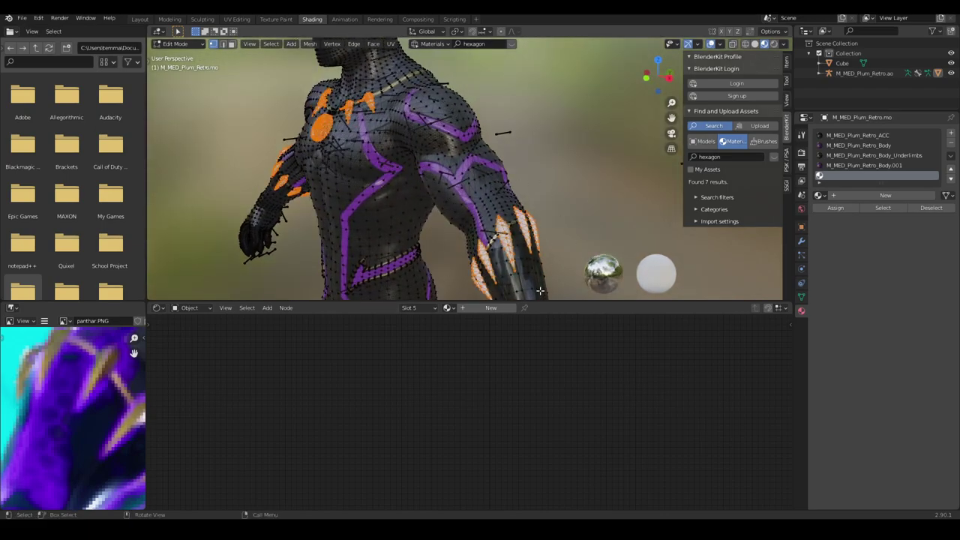
{"action": "middle_click_drag", "start_coordinate": [377, 226], "coordinate": [471, 194]}
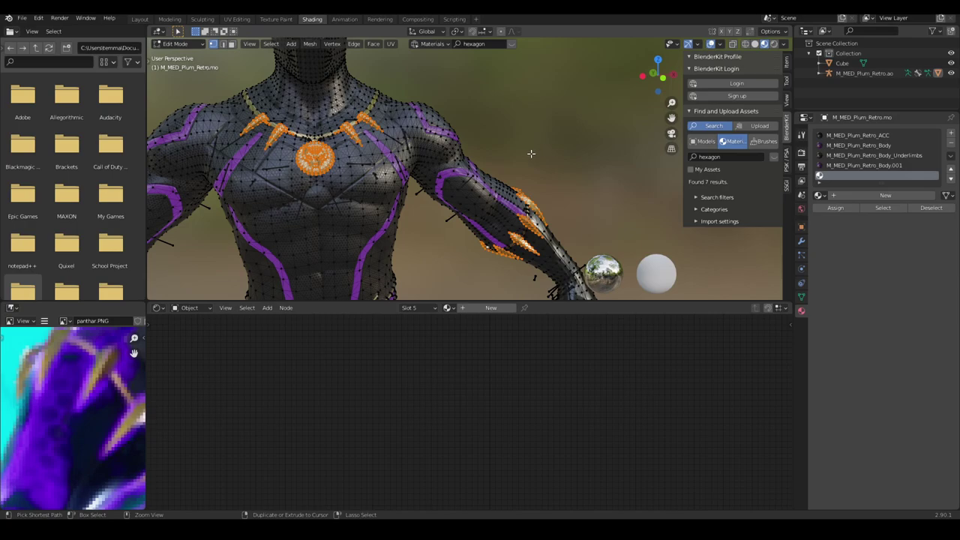
- Undo the extra material slot and its assignment, and return to Object Mode
{"action": "key", "text": "ctrl+z"}
{"action": "mouse_move", "coordinate": [519, 165]}
{"action": "middle_mouse_down"}
{"action": "mouse_move", "coordinate": [398, 159]}
{"action": "mouse_move", "coordinate": [413, 182]}
{"action": "mouse_move", "coordinate": [440, 185]}
{"action": "mouse_move", "coordinate": [505, 160]}
{"action": "middle_mouse_up"}
{"action": "key", "text": "Tab"}
{"action": "key", "text": "Tab"}
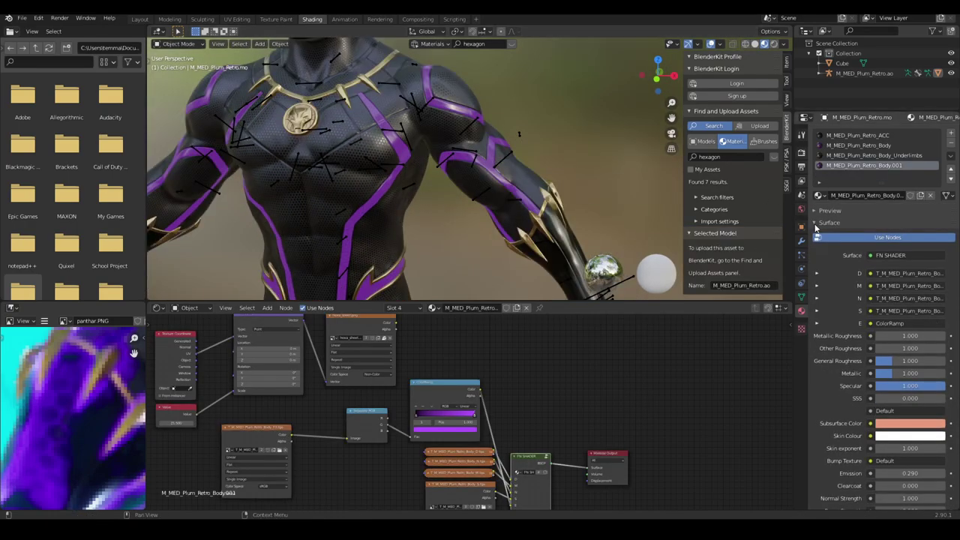
- Check the copied material's node setup and rename the material as M_MED_Plum_Retro_Body_Gold
{"action": "scroll", "coordinate": [404, 355], "scroll_direction": "down", "scroll_amount": 3}
{"action": "middle_click_drag", "start_coordinate": [403, 356], "coordinate": [516, 381]}
{"action": "scroll", "coordinate": [540, 403], "scroll_direction": "up", "scroll_amount": 4}
{"action": "scroll", "coordinate": [540, 421], "scroll_direction": "up", "scroll_amount": 3}
{"action": "middle_click_drag", "start_coordinate": [533, 420], "coordinate": [535, 410]}
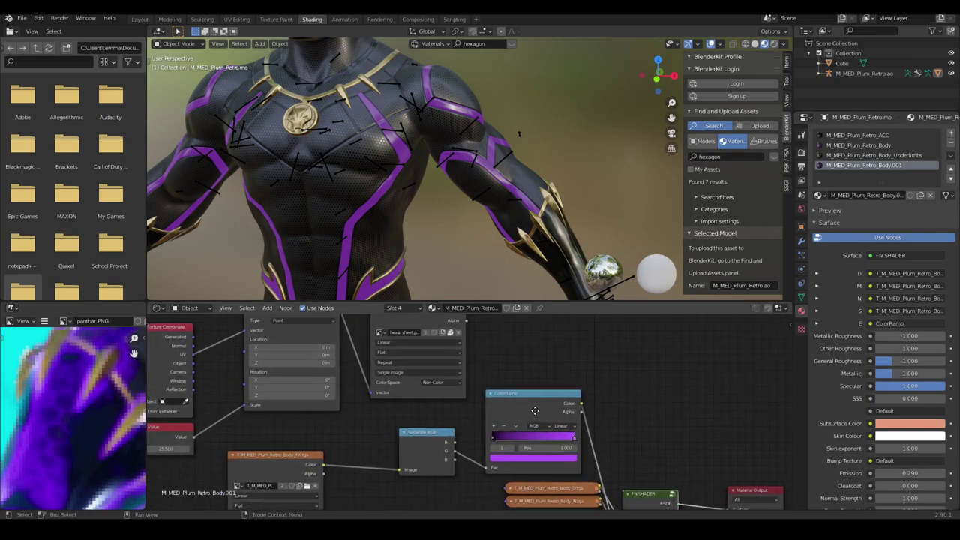
{"action": "scroll", "coordinate": [535, 410], "scroll_direction": "down", "scroll_amount": 5}
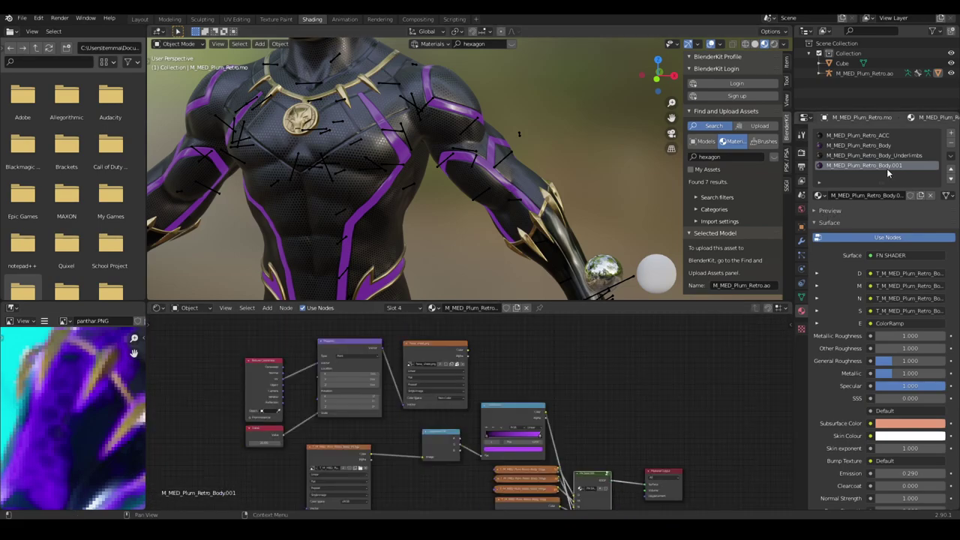
{"action": "double_click", "coordinate": [893, 164]}
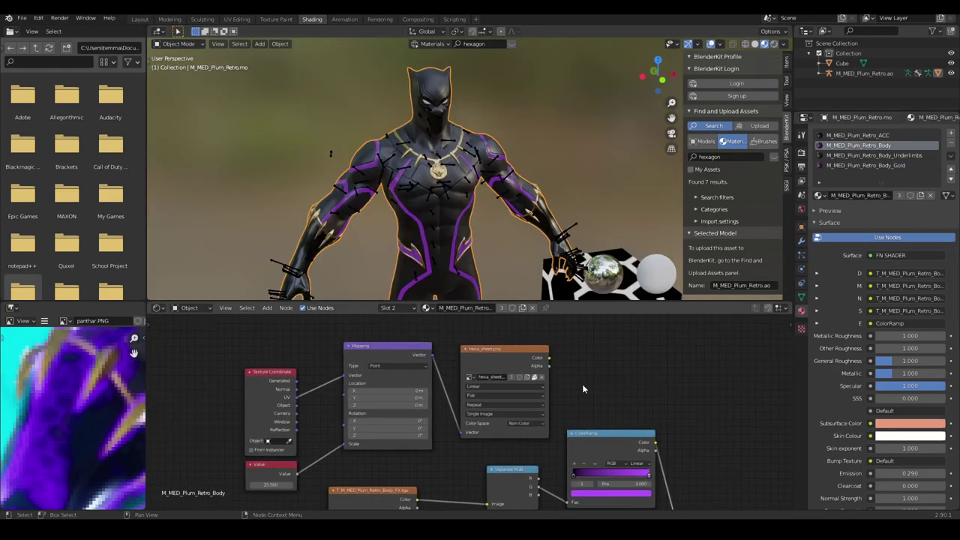
- Preview the hexa_sheet.png texture of the M_MED_Plum_Retro_Body material directly on the character's suit
{"action": "scroll", "coordinate": [584, 388], "scroll_direction": "up", "scroll_amount": 2}
{"action": "left_click", "coordinate": [497, 405], "text": "ctrl+shift"}
{"action": "scroll", "coordinate": [537, 239], "scroll_direction": "up", "scroll_amount": 5}
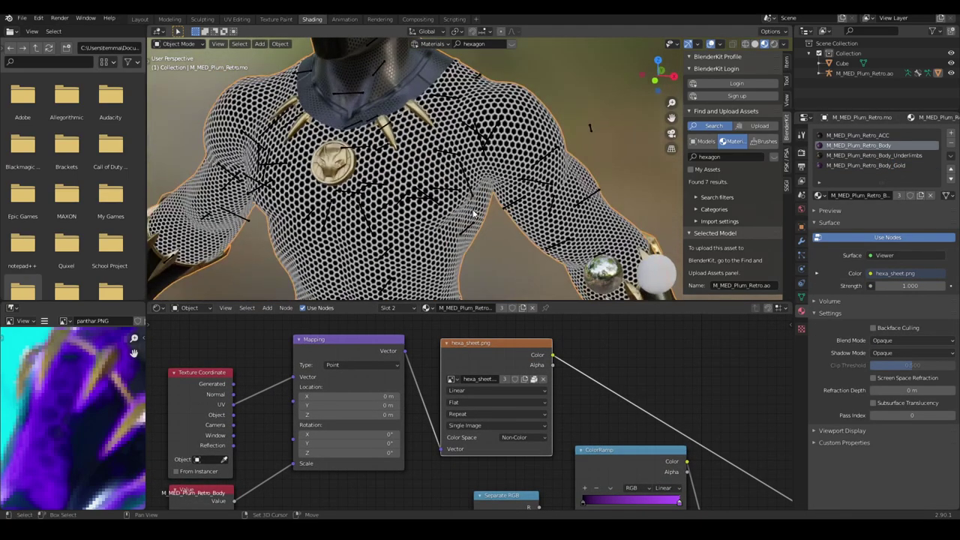
{"action": "scroll", "coordinate": [500, 225], "scroll_direction": "down", "scroll_amount": 3}
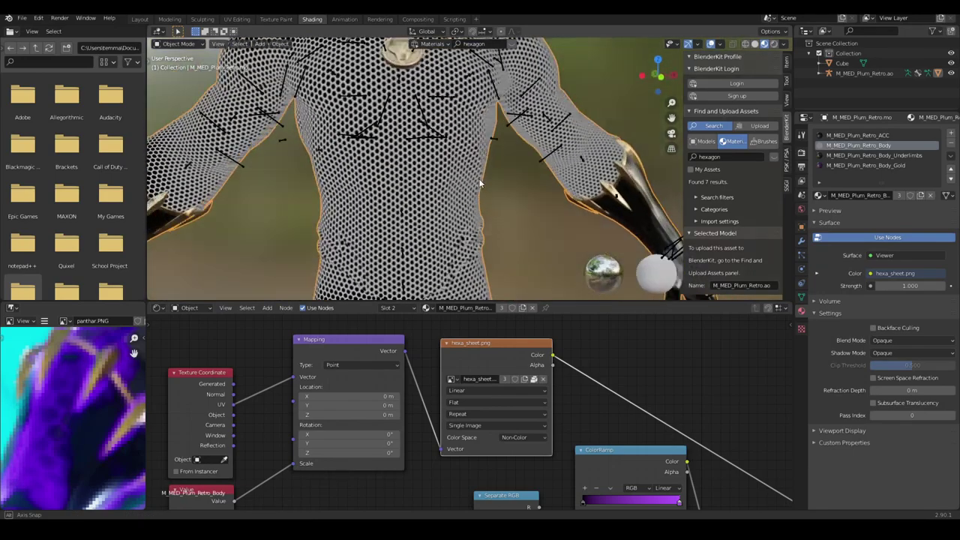